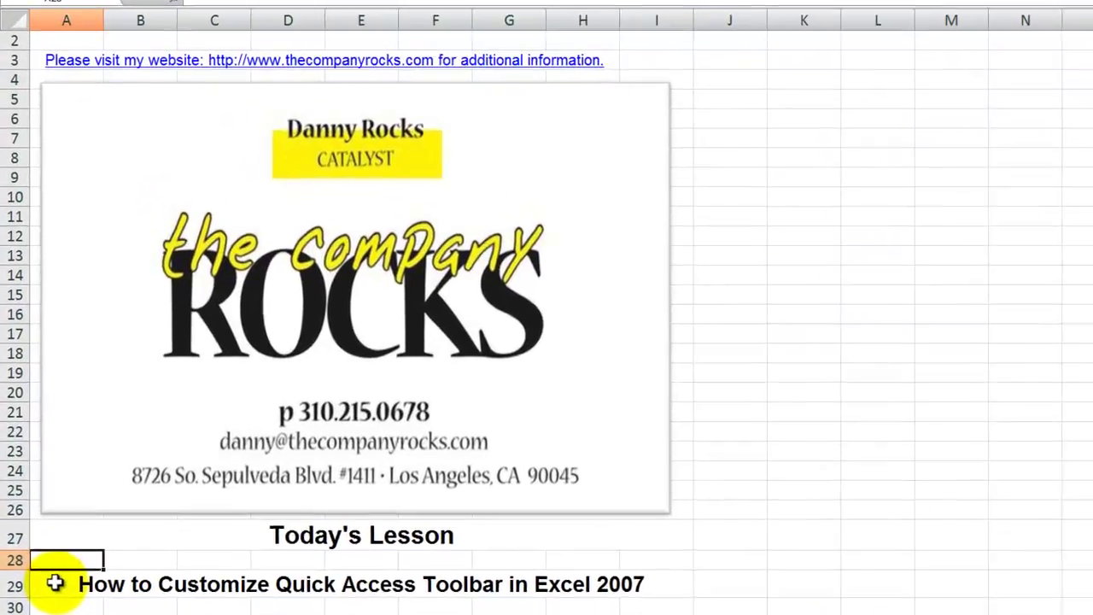
Step: Review the commands offered on the Insert, Page Layout, Formulas, Data and Home ribbons and among the Office file commands
click(41, 530)
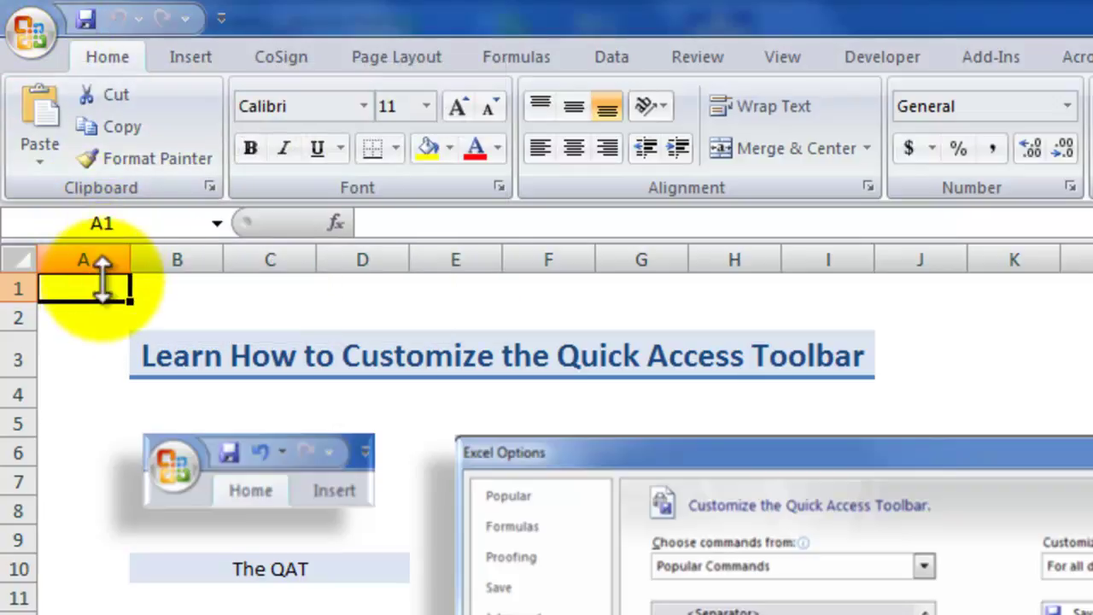
click(190, 75)
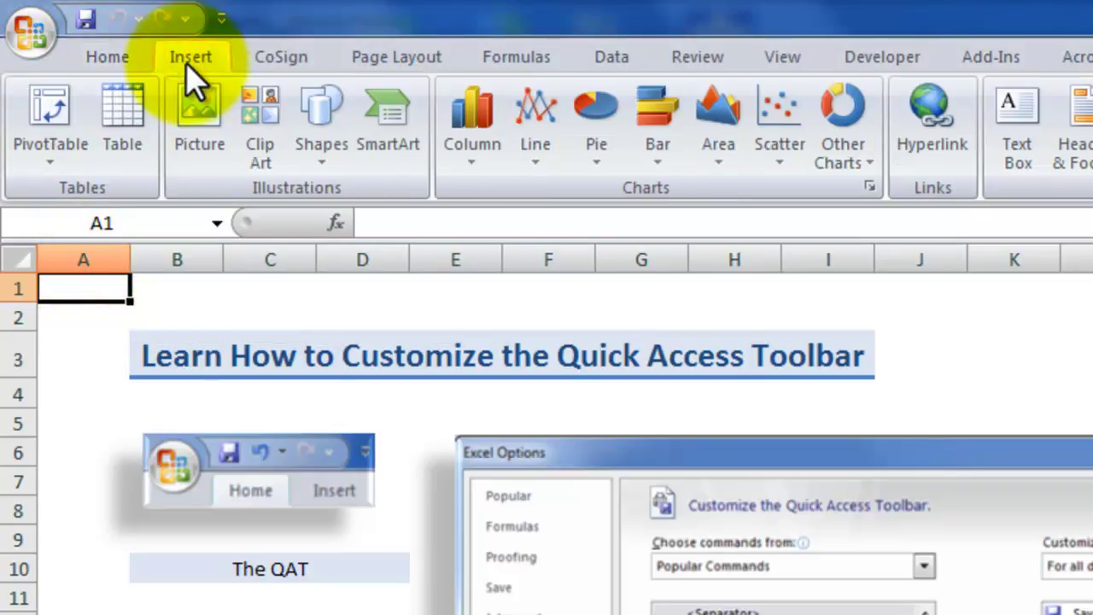
click(390, 58)
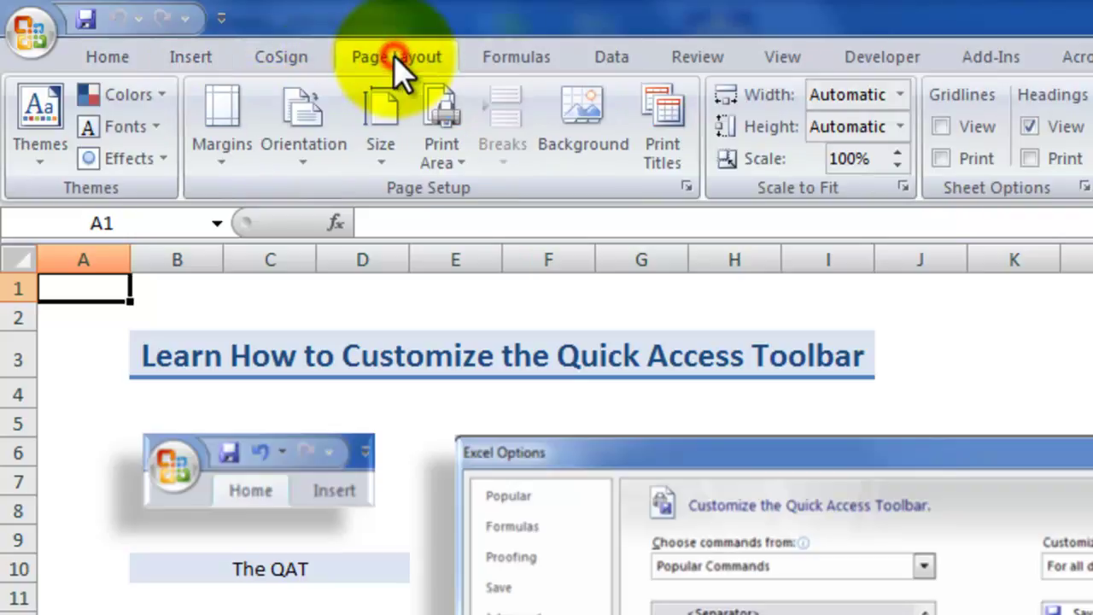
click(515, 58)
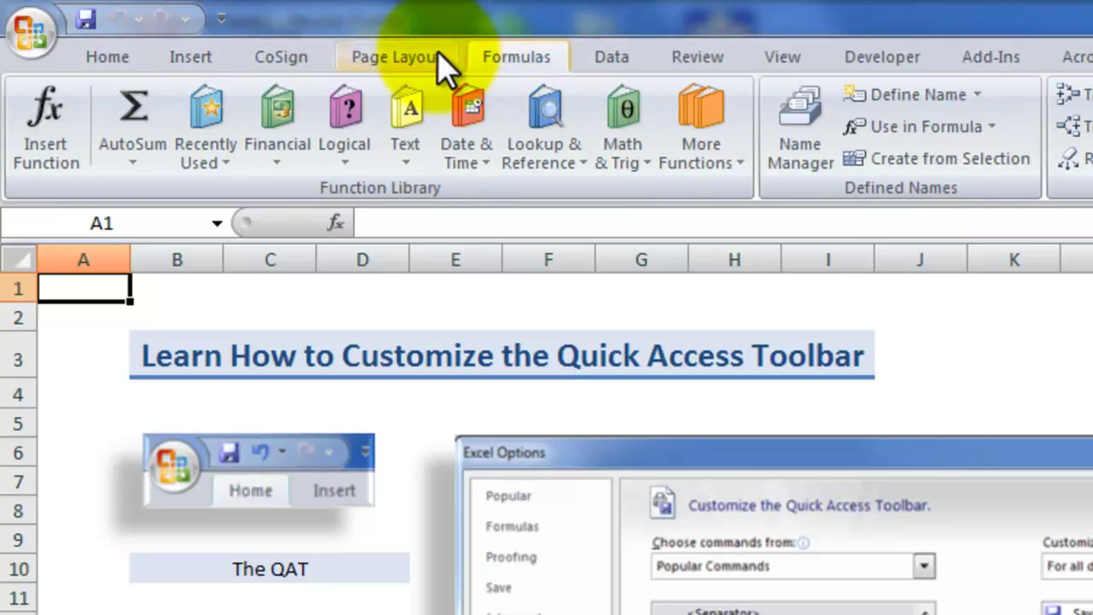
click(601, 53)
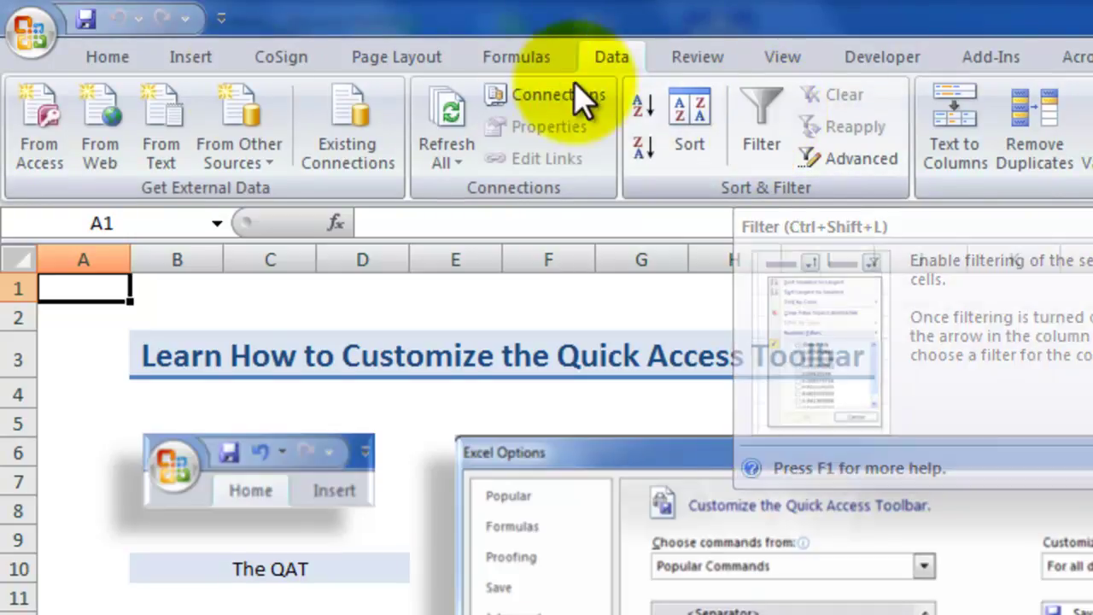
click(103, 56)
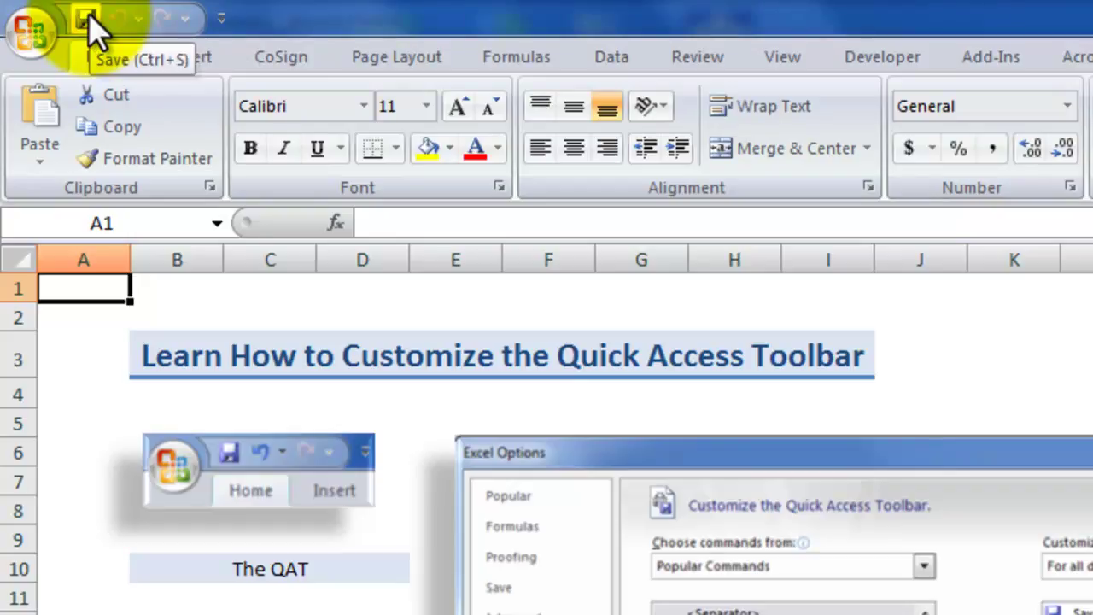
click(32, 34)
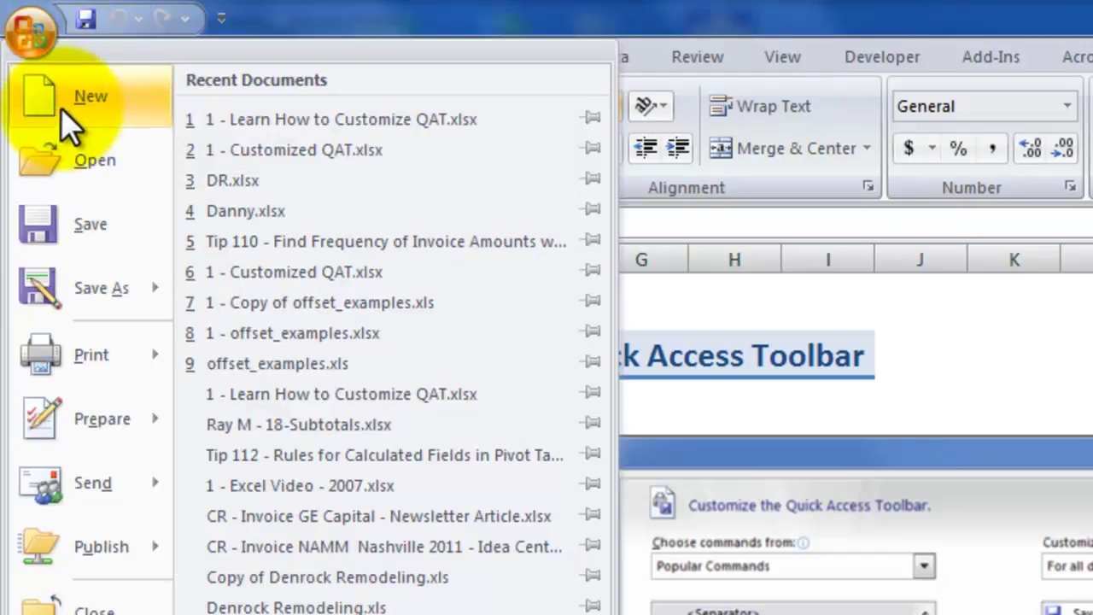
click(343, 27)
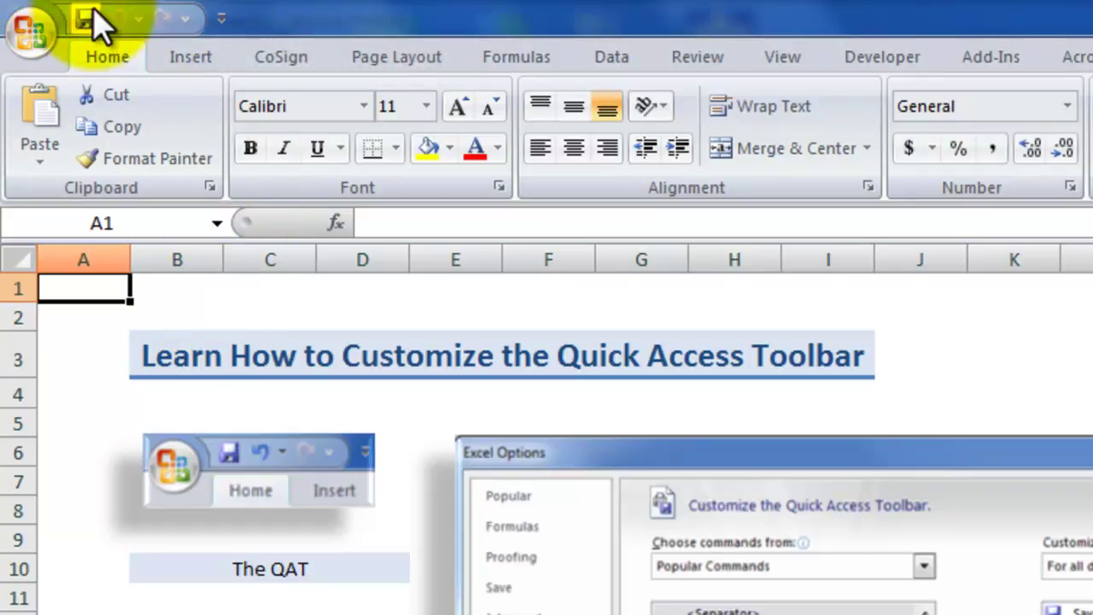
Step: Show the Quick Access Toolbar below the ribbon and add the Print Preview command to it
click(222, 19)
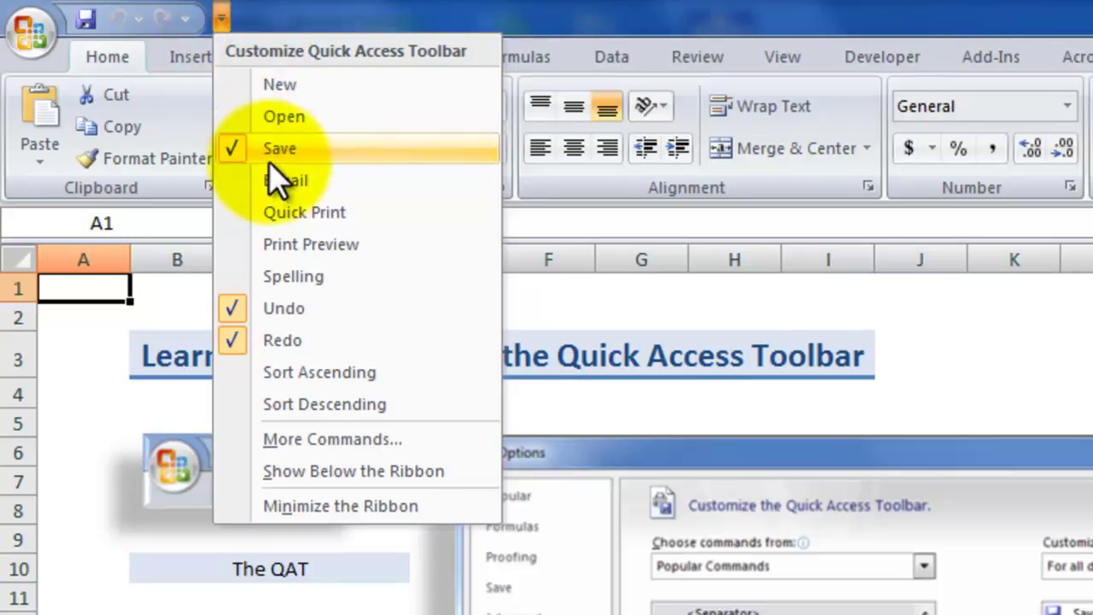
click(316, 473)
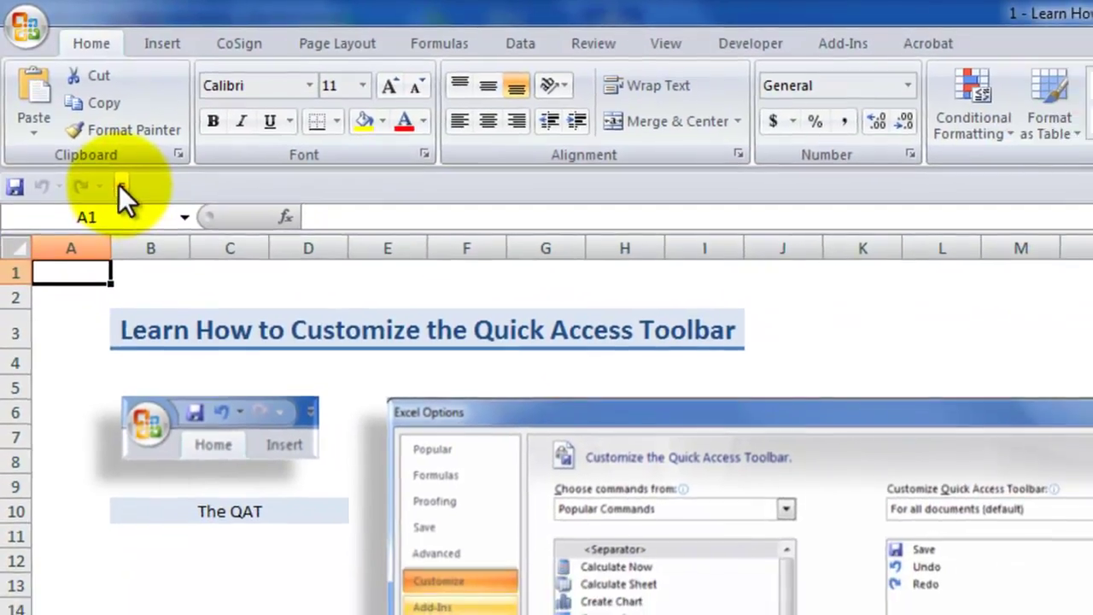
click(121, 186)
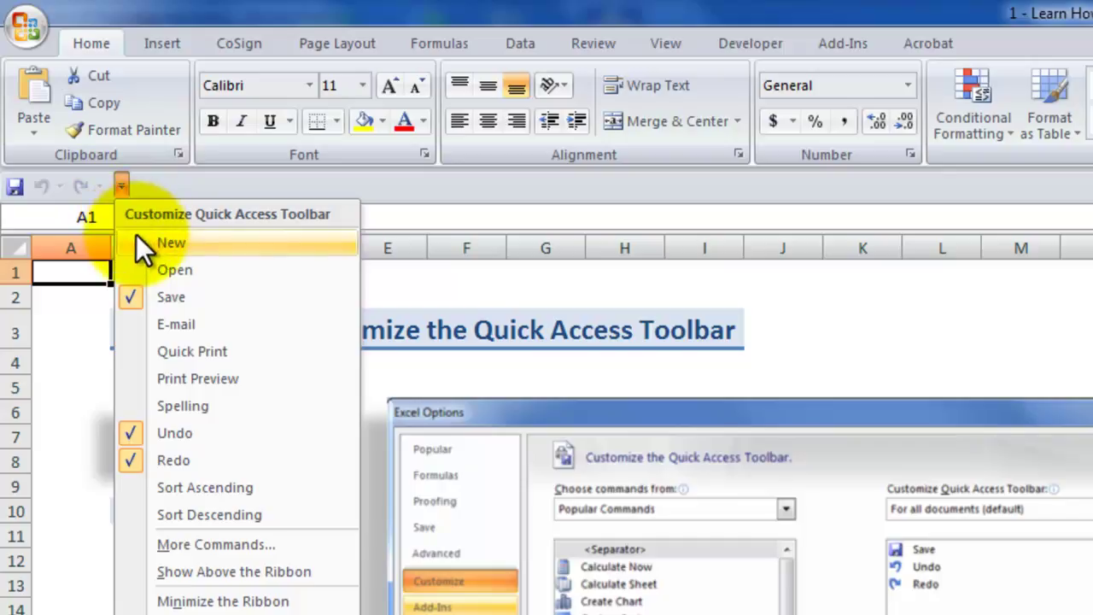
click(186, 380)
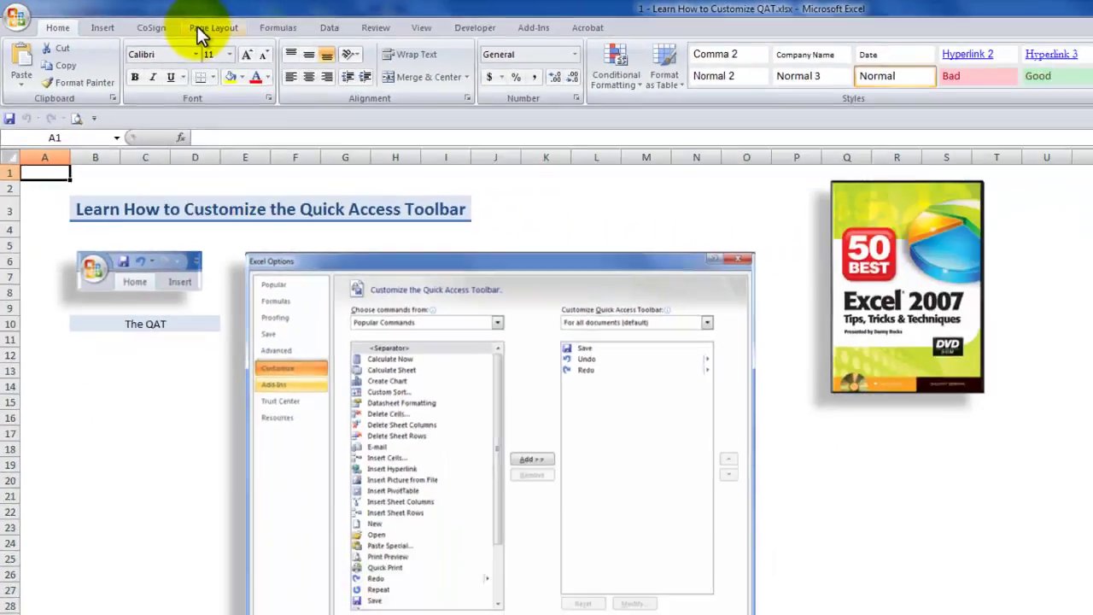
Step: View the Screen Shots sheet in Print Preview using the Quick Access Toolbar, and close the preview
click(321, 45)
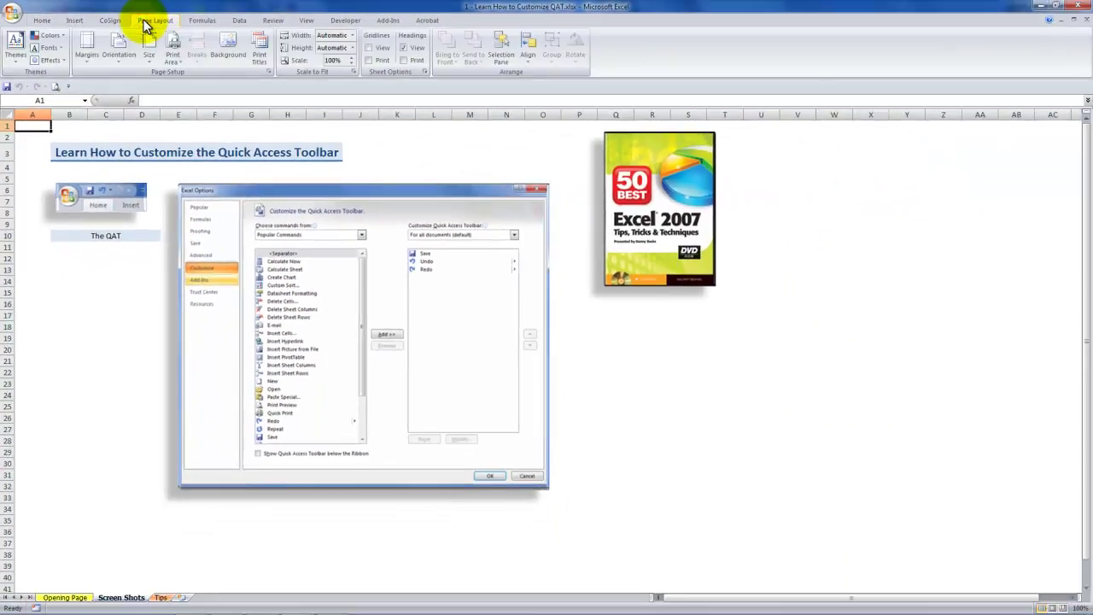
click(202, 21)
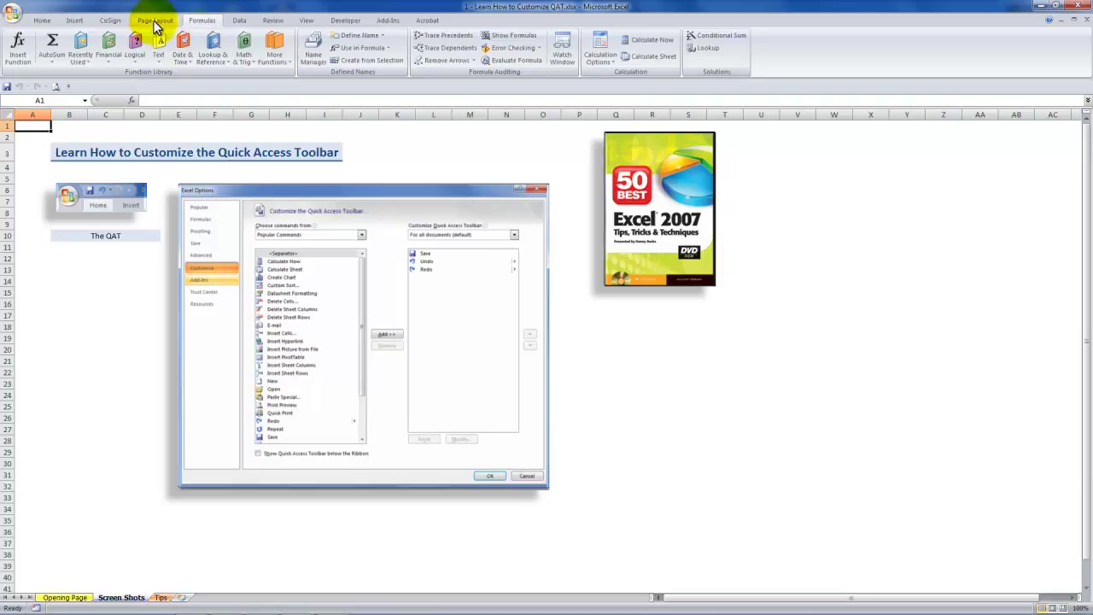
click(154, 22)
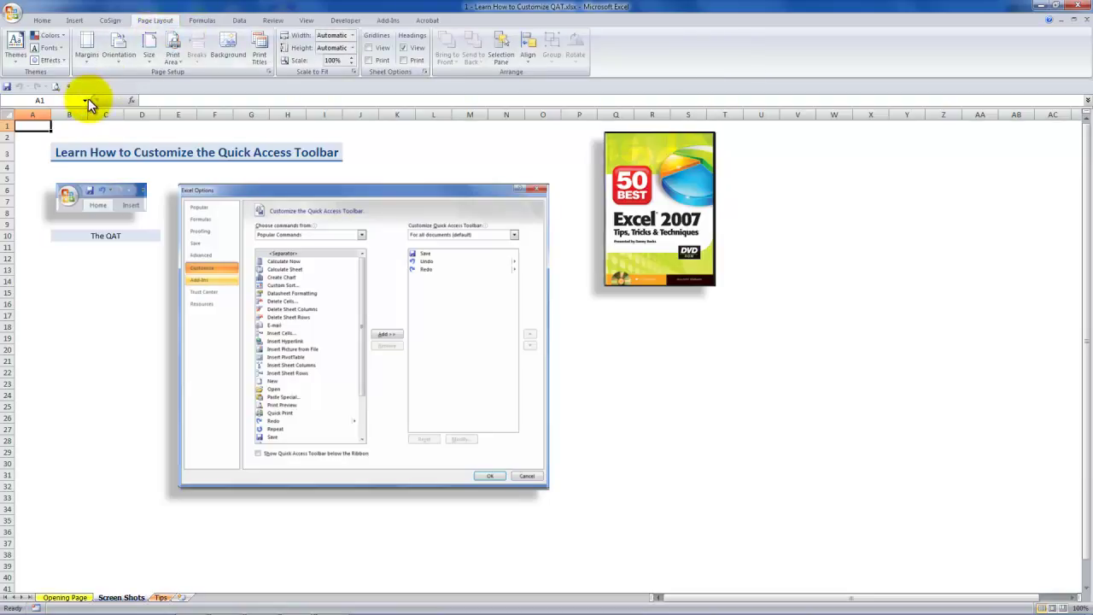
click(55, 88)
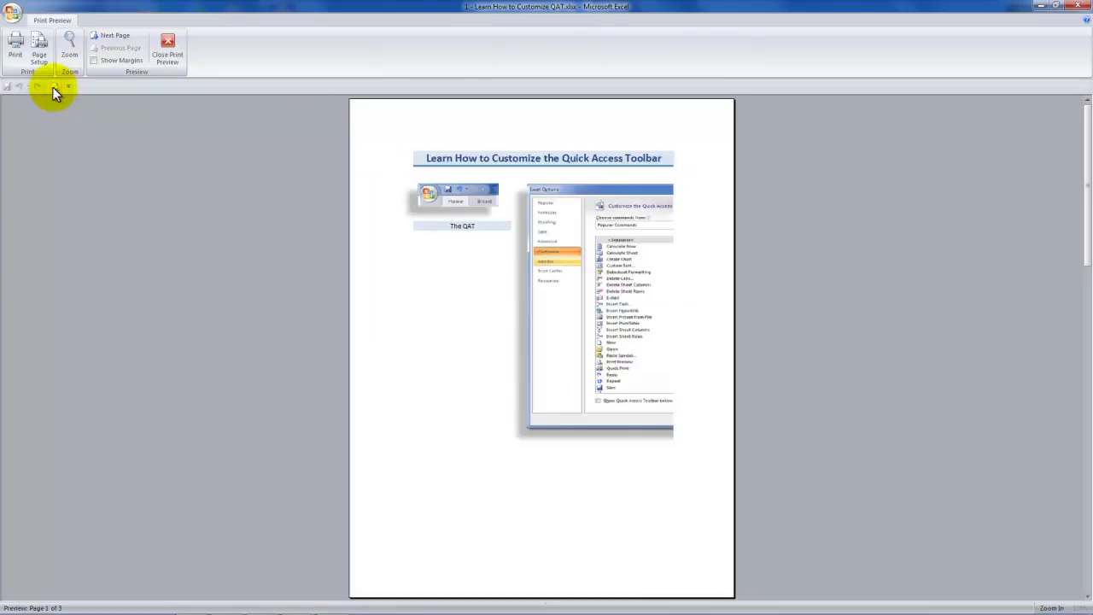
click(168, 50)
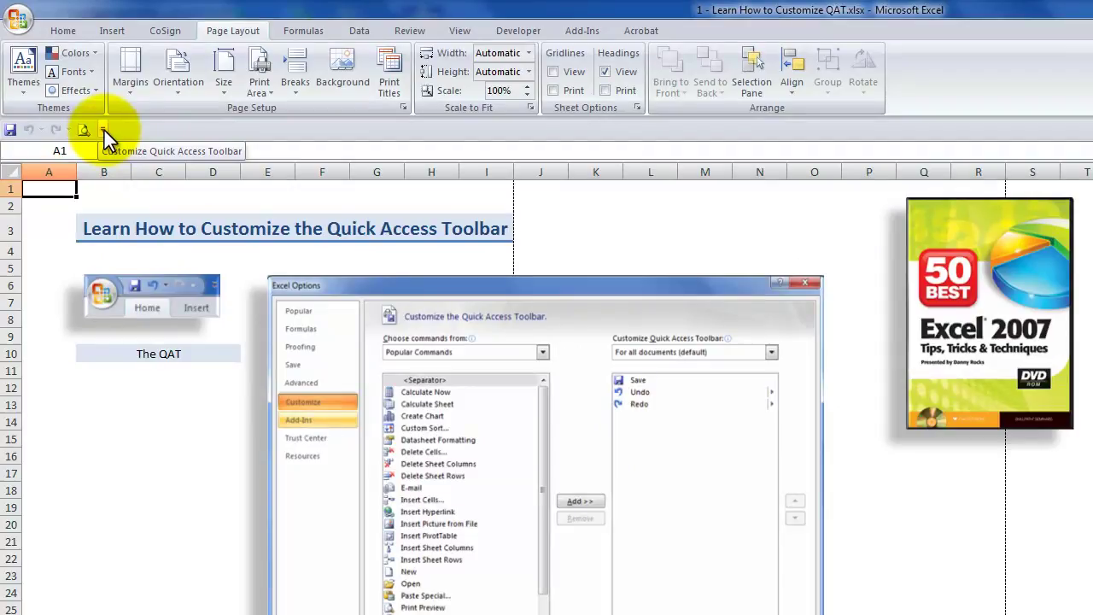
Step: Add the Spelling command to the Quick Access Toolbar and view its original place among the Review proofing commands
click(103, 130)
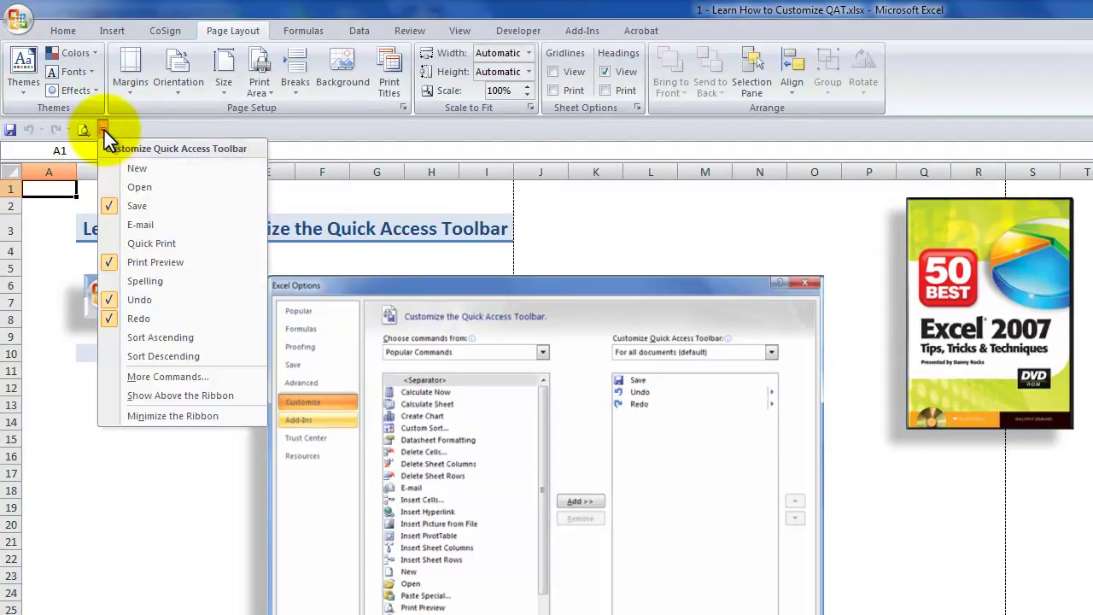
click(139, 283)
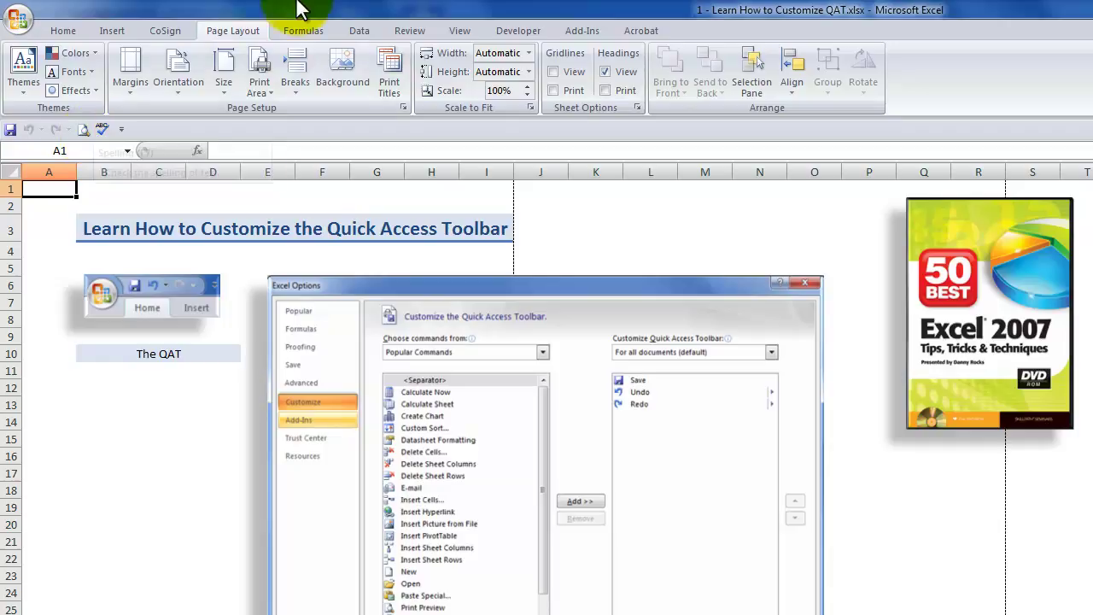
click(409, 31)
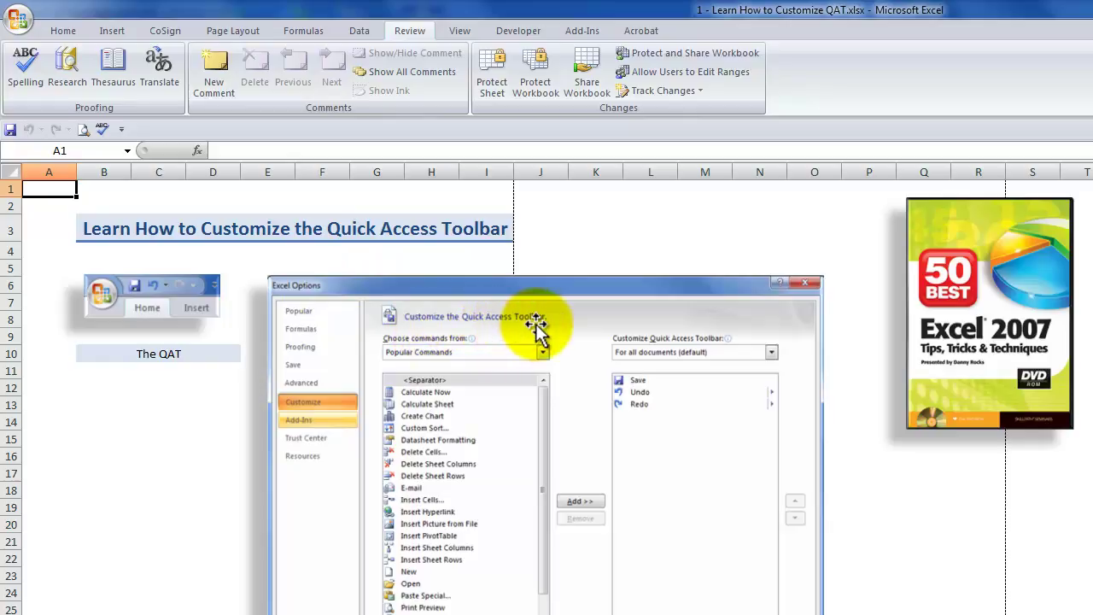
Step: Open the Quick Access Toolbar customization options and choose Popular Commands as the command source
click(121, 131)
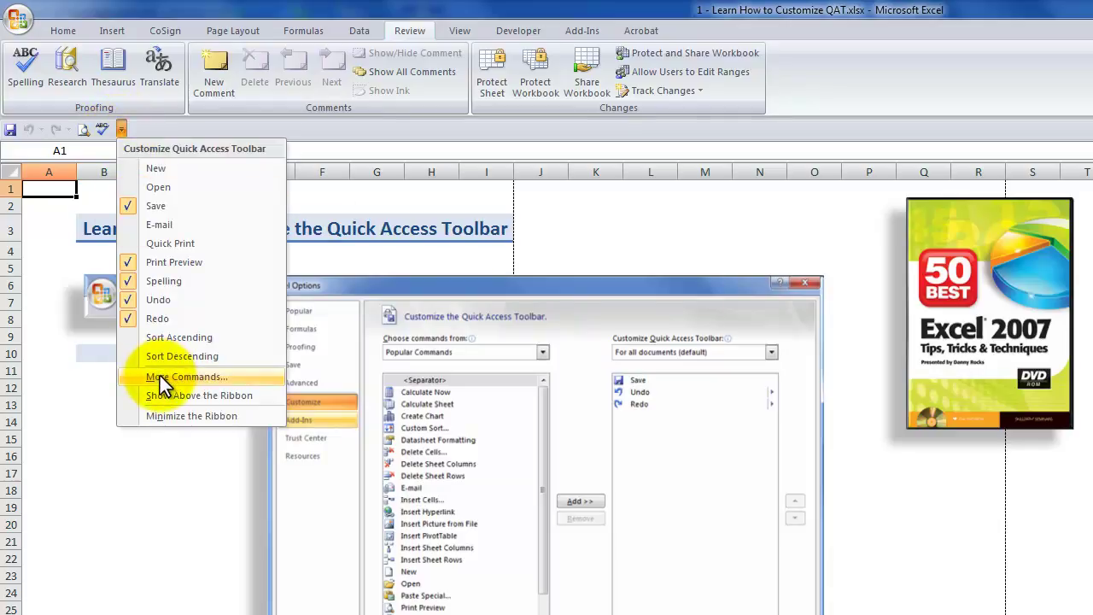
right_click(84, 134)
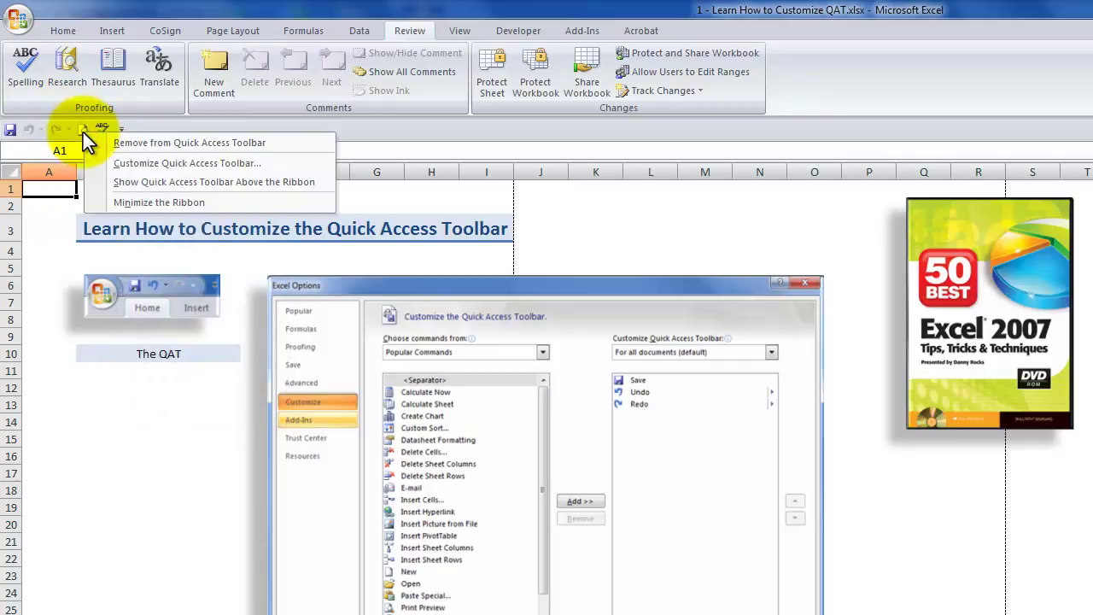
click(129, 165)
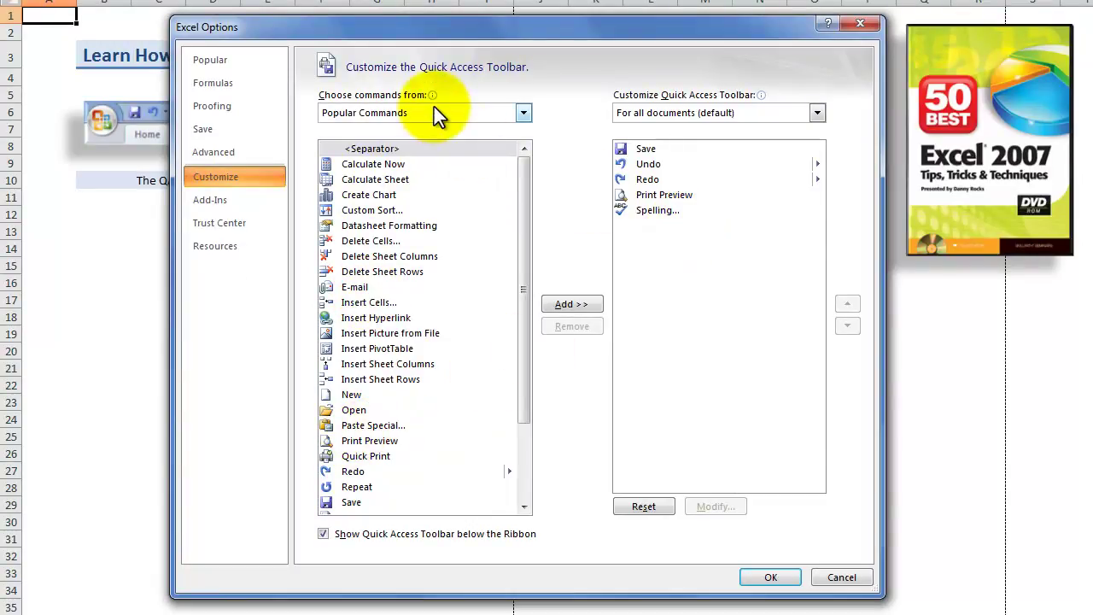
mouse_move(427, 113)
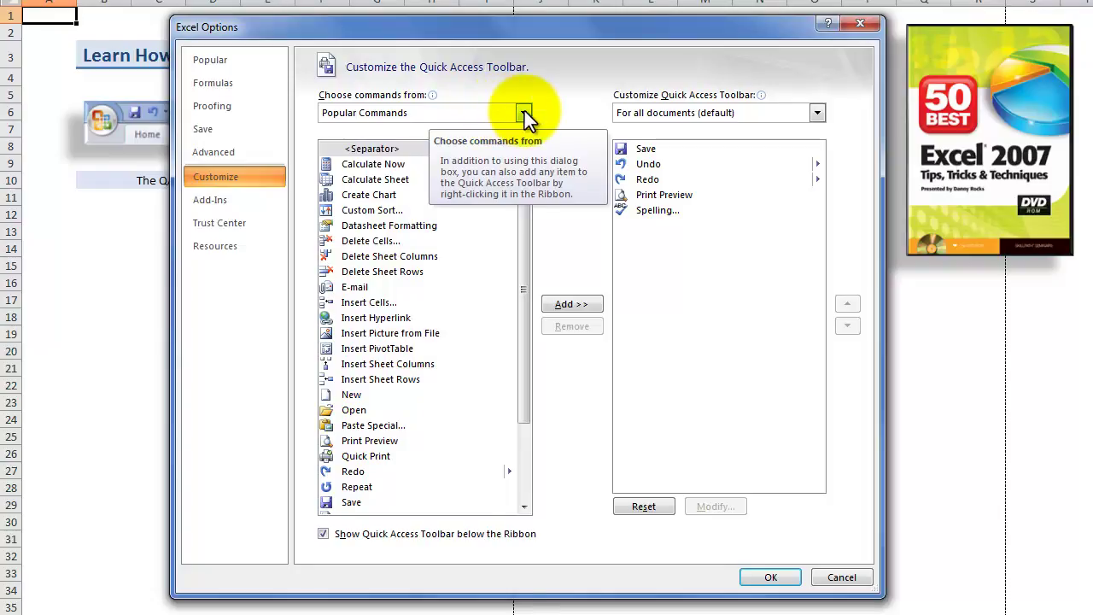
click(523, 112)
click(452, 131)
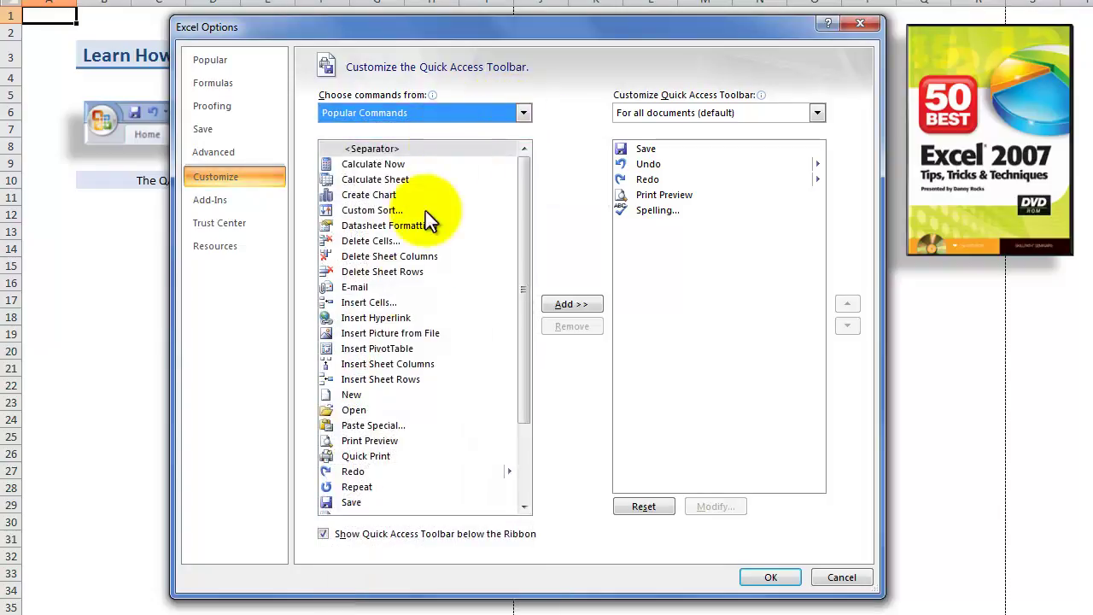
Step: Add the Paste Special and Set Print Area commands to the Quick Access Toolbar's command list
click(374, 424)
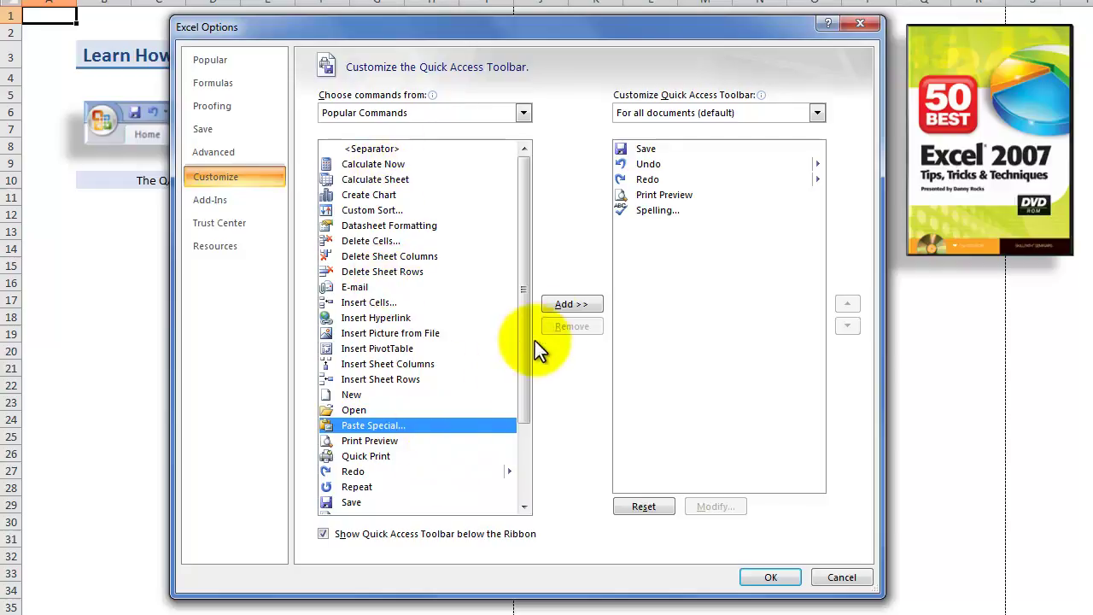
click(563, 305)
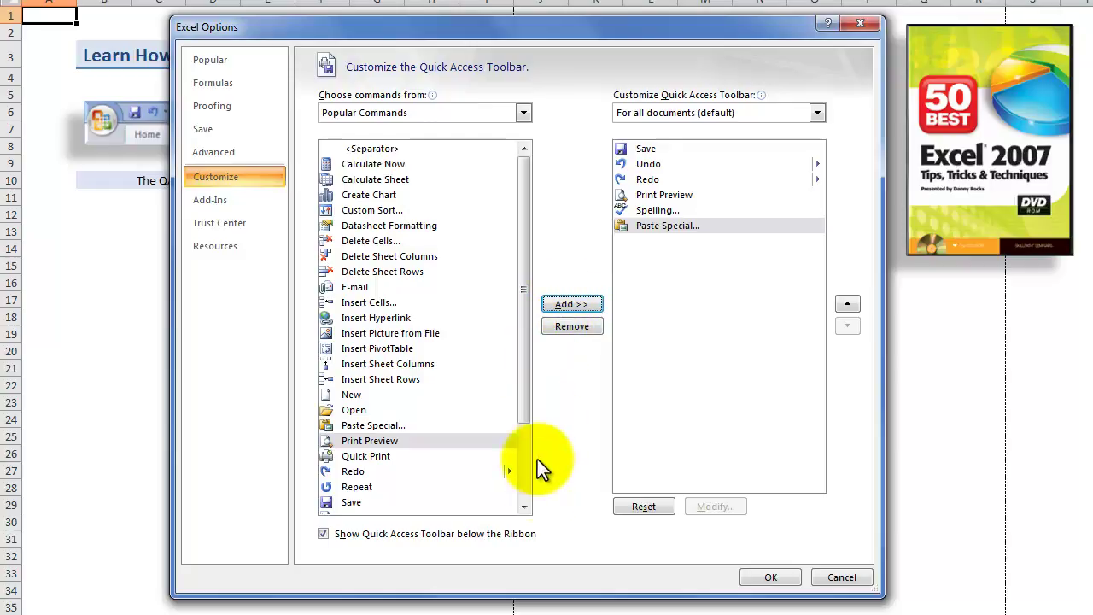
click(524, 507)
click(524, 507)
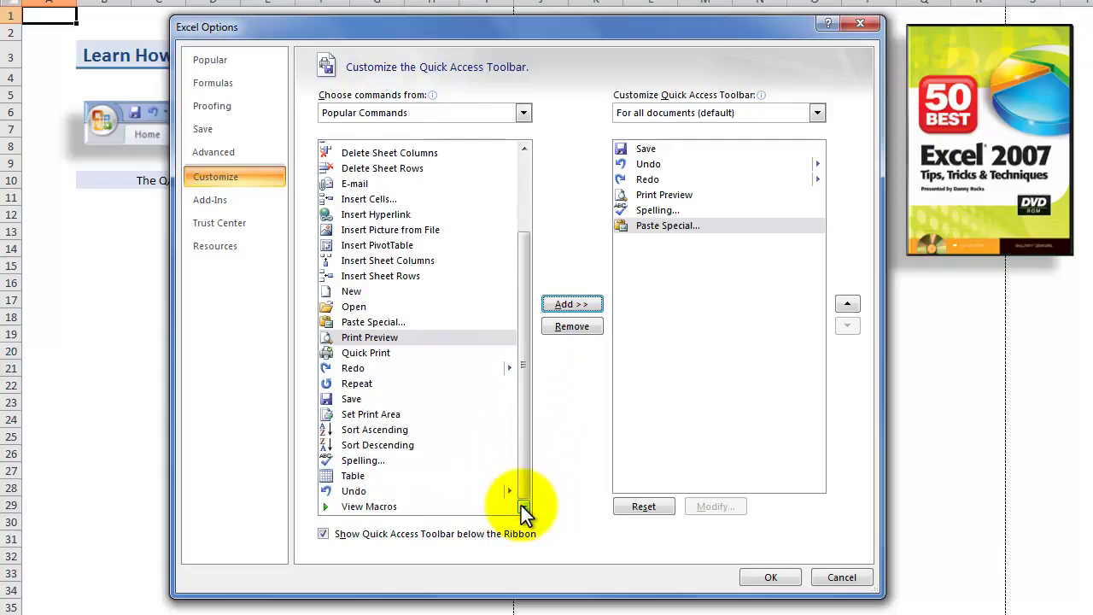
click(383, 414)
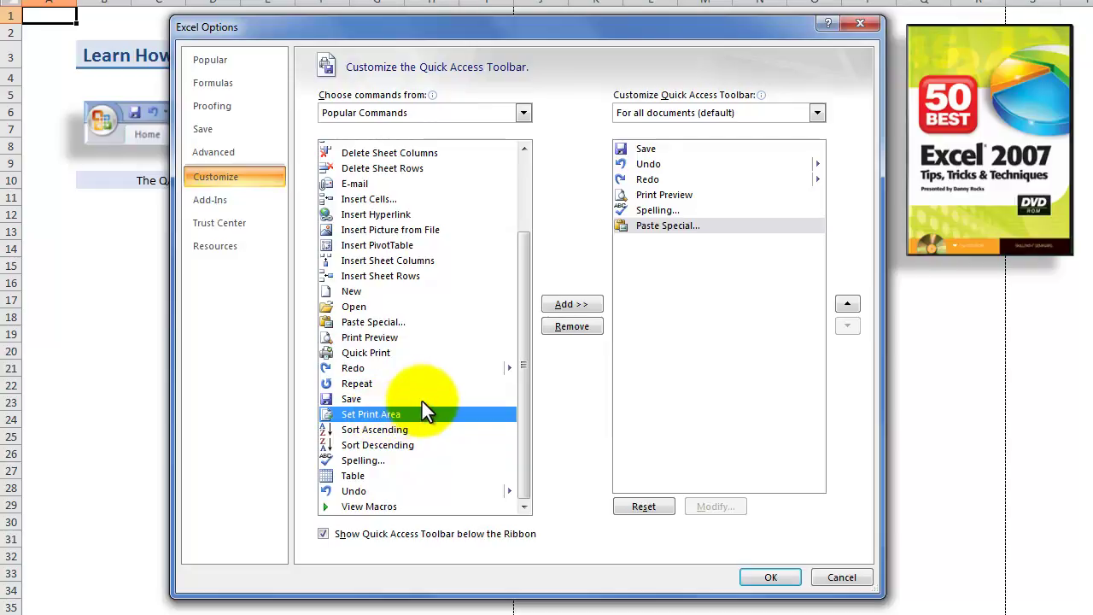
click(570, 305)
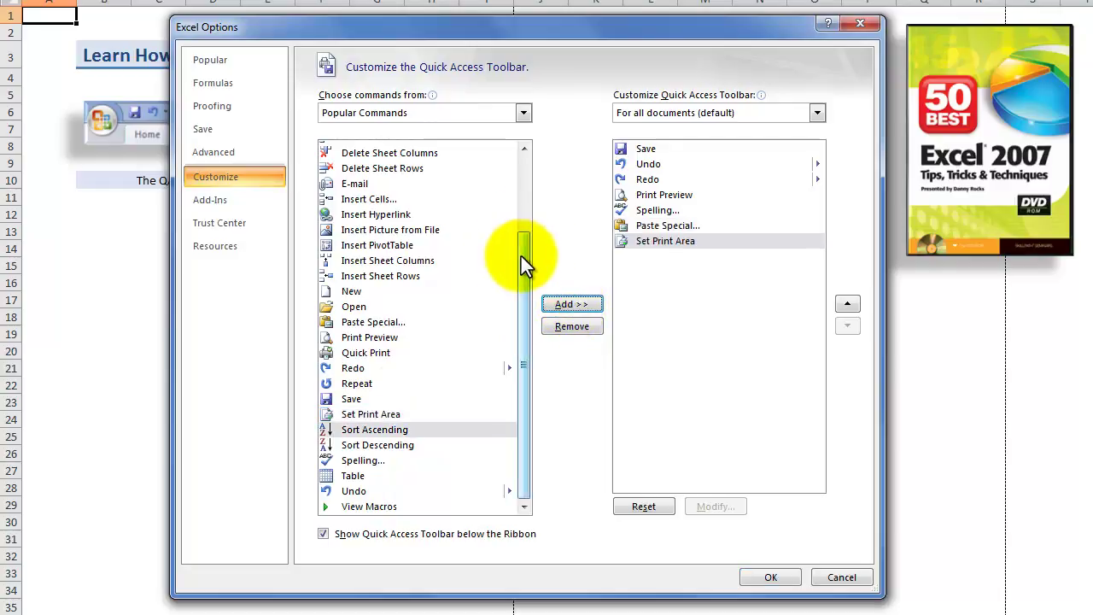
Step: Add two separators to the end of the Quick Access Toolbar's command list
drag(521, 256, 516, 156)
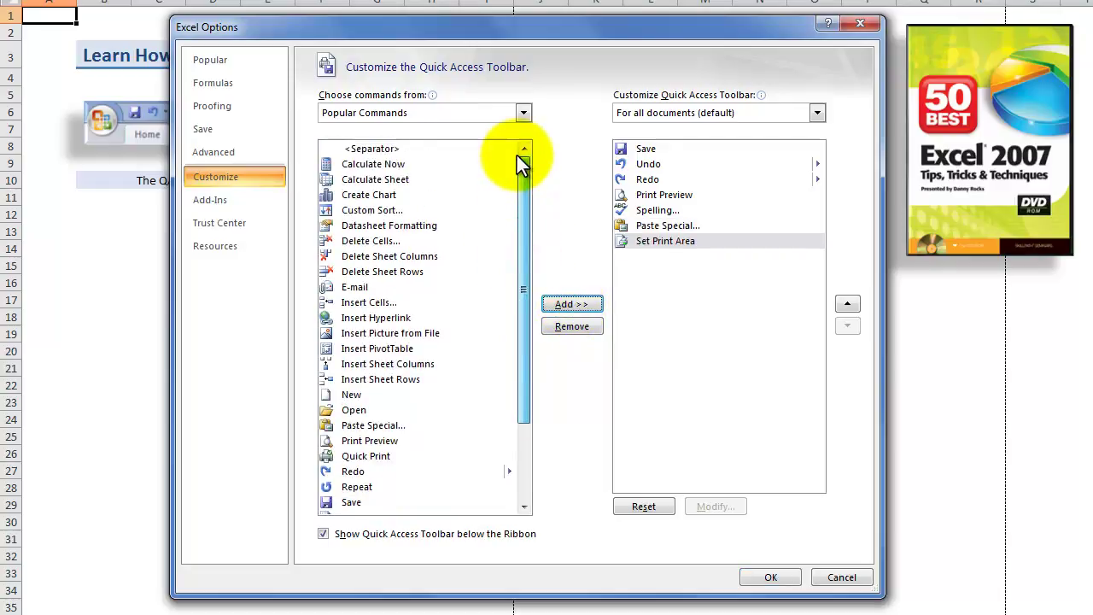
click(394, 146)
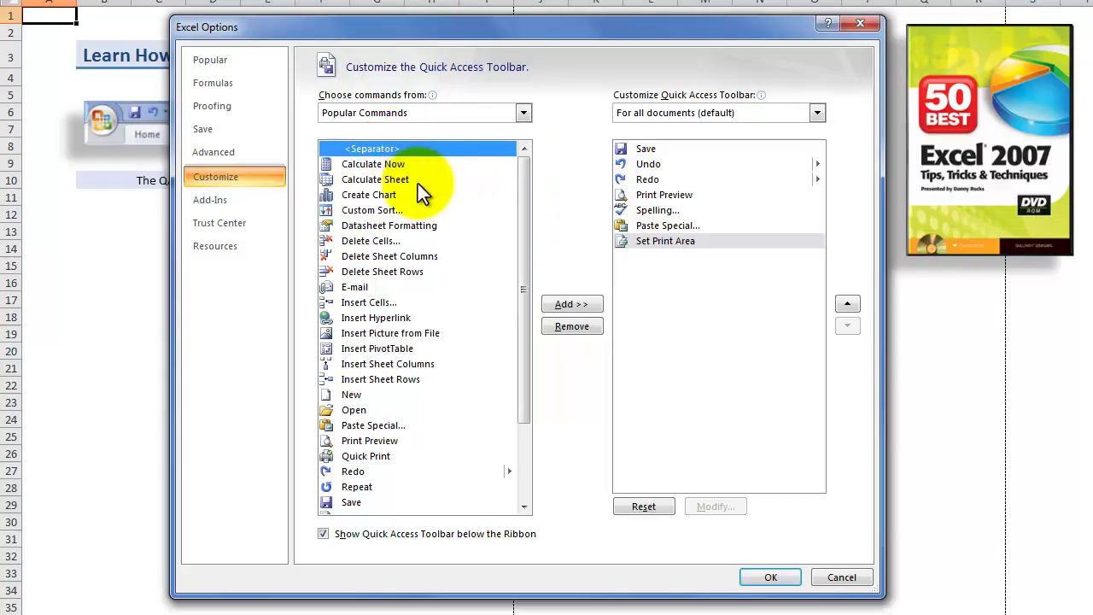
click(564, 302)
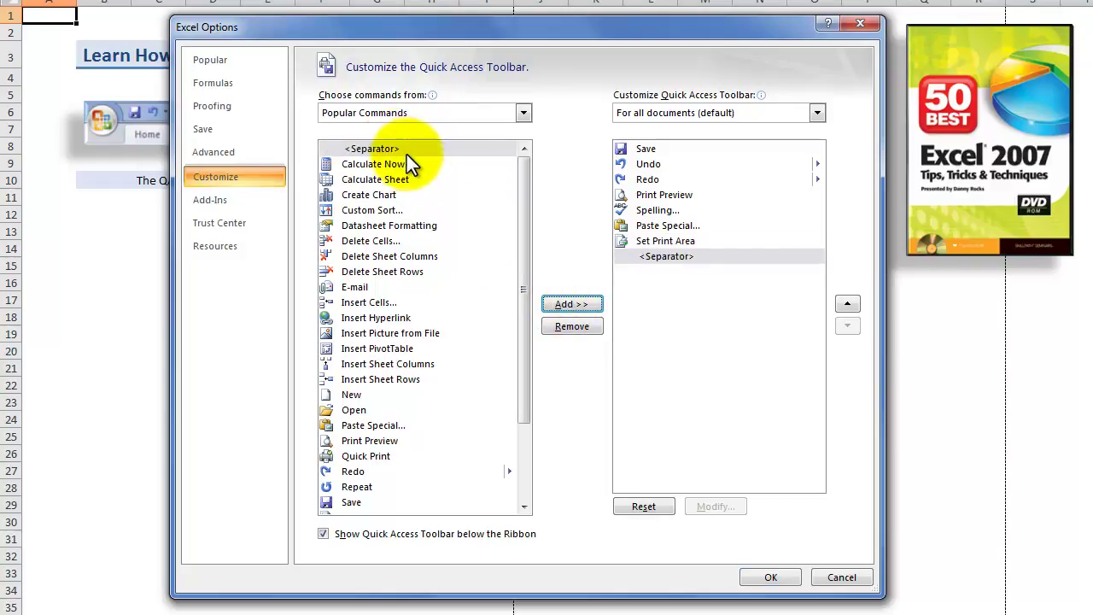
click(406, 150)
click(564, 306)
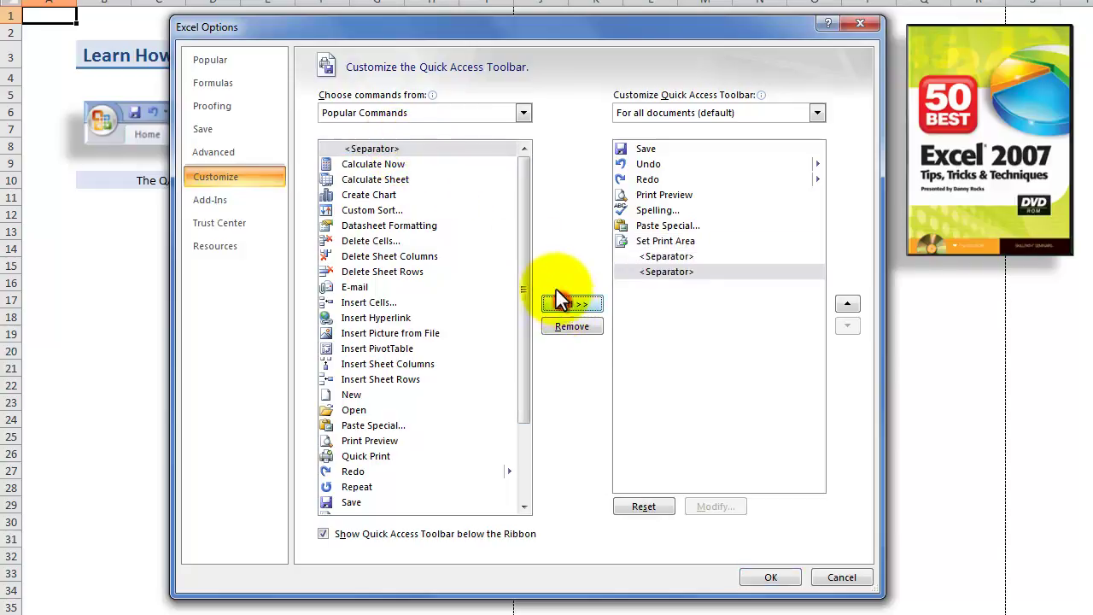
Step: Move the first separator in the Quick Access Toolbar's command list up to directly below Redo
click(673, 256)
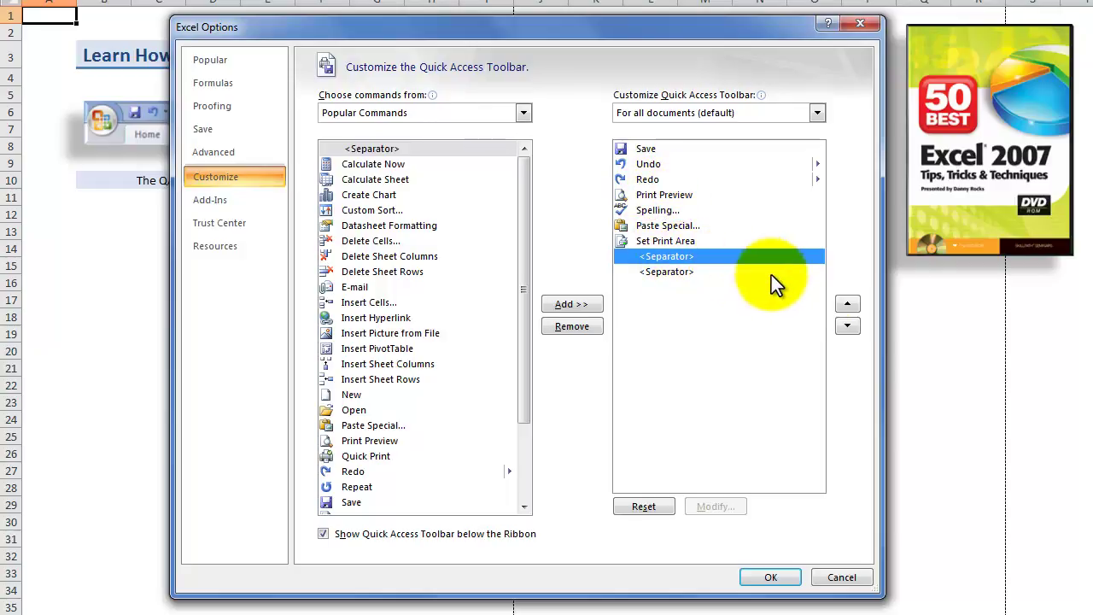
click(847, 304)
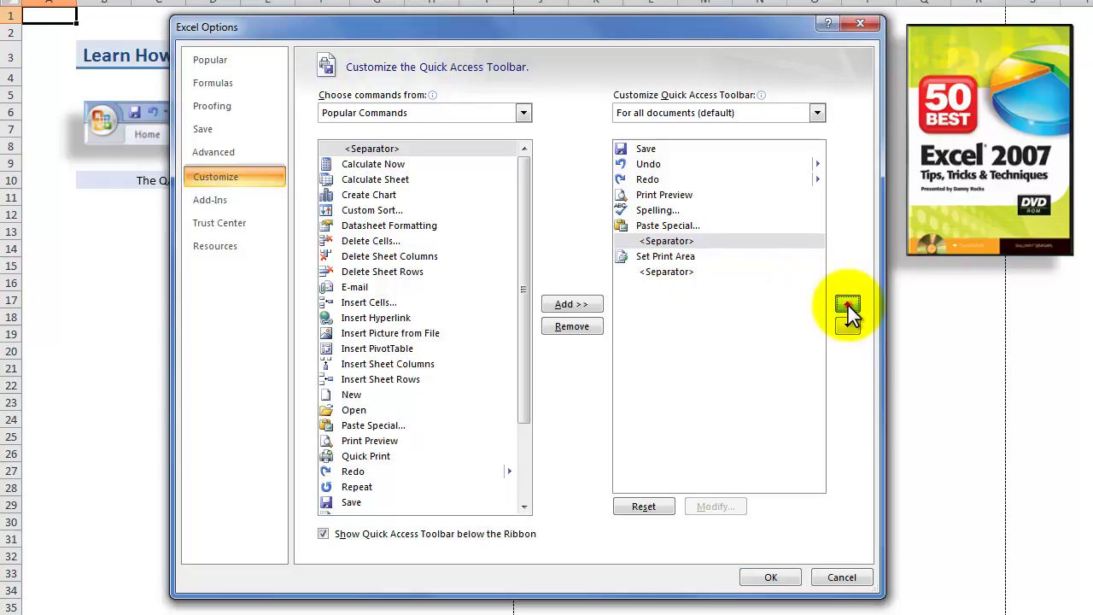
click(848, 304)
click(847, 304)
click(847, 304)
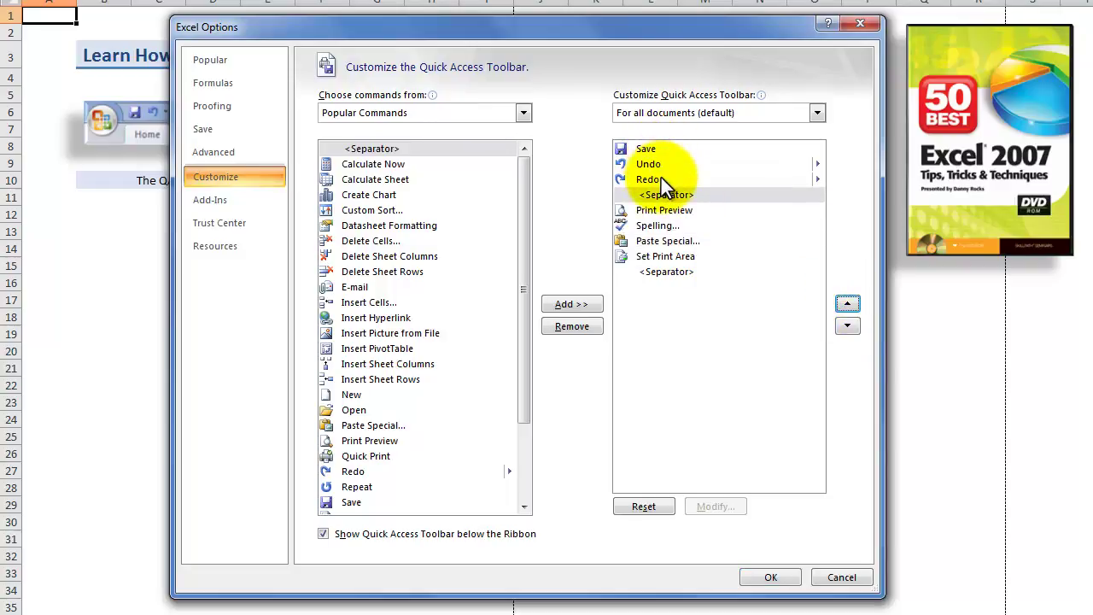
Step: Move the Set Print Area command up so it sits directly above Print Preview in the toolbar's command list
click(668, 258)
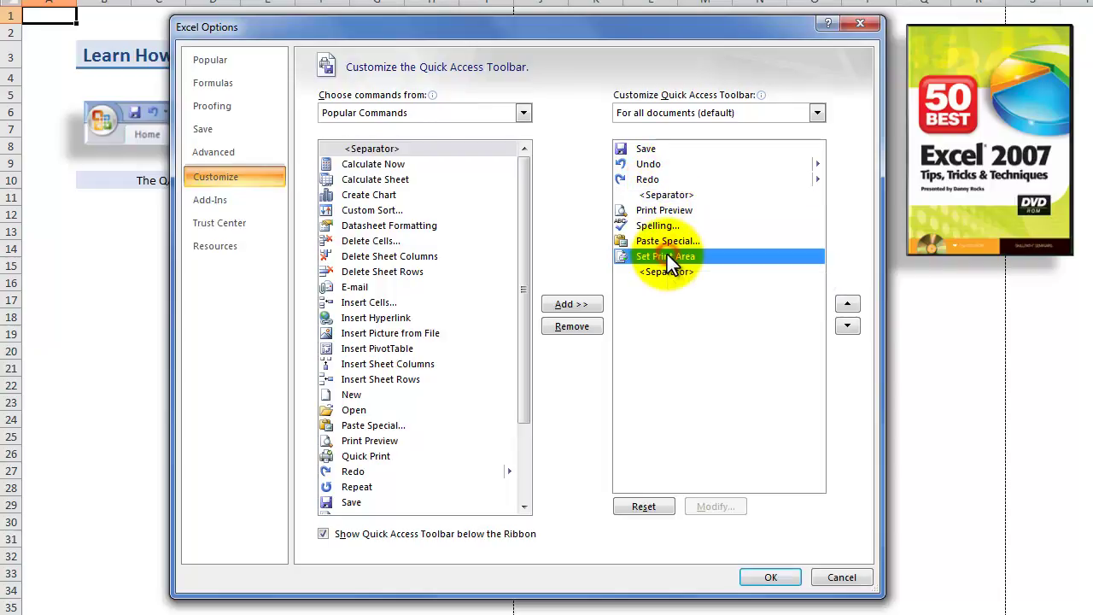
click(848, 305)
click(848, 305)
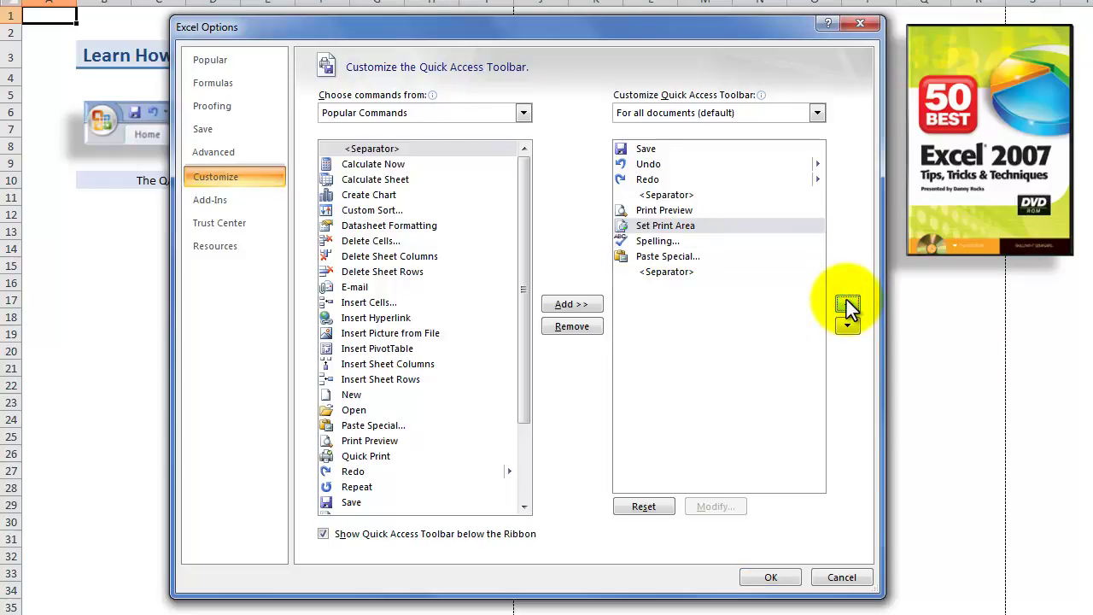
click(847, 306)
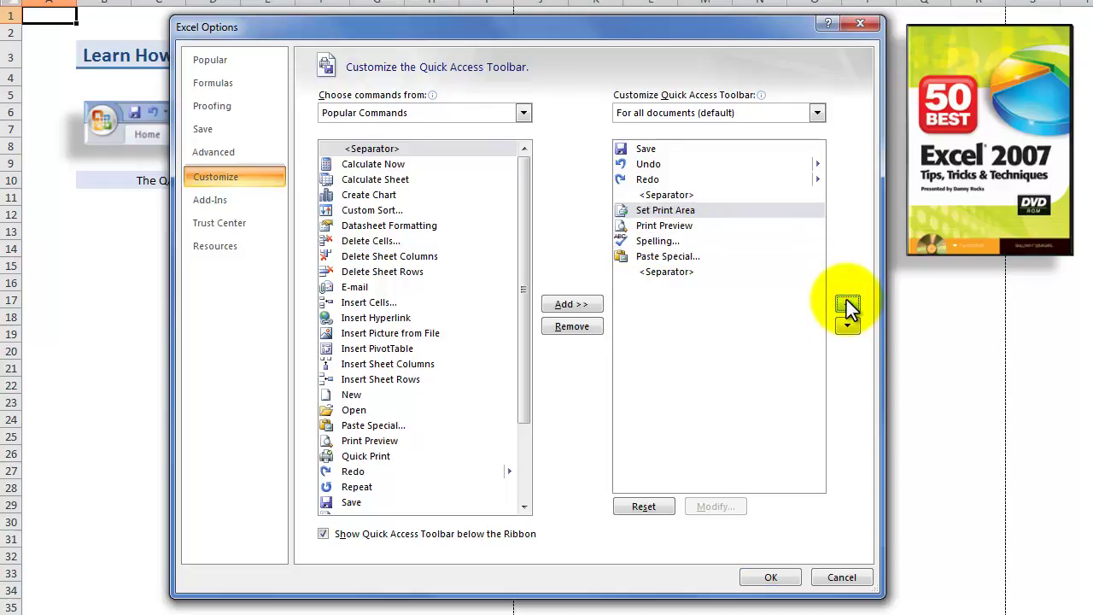
Step: Move the last separator up between Spelling and Paste Special in the toolbar's command list
click(660, 273)
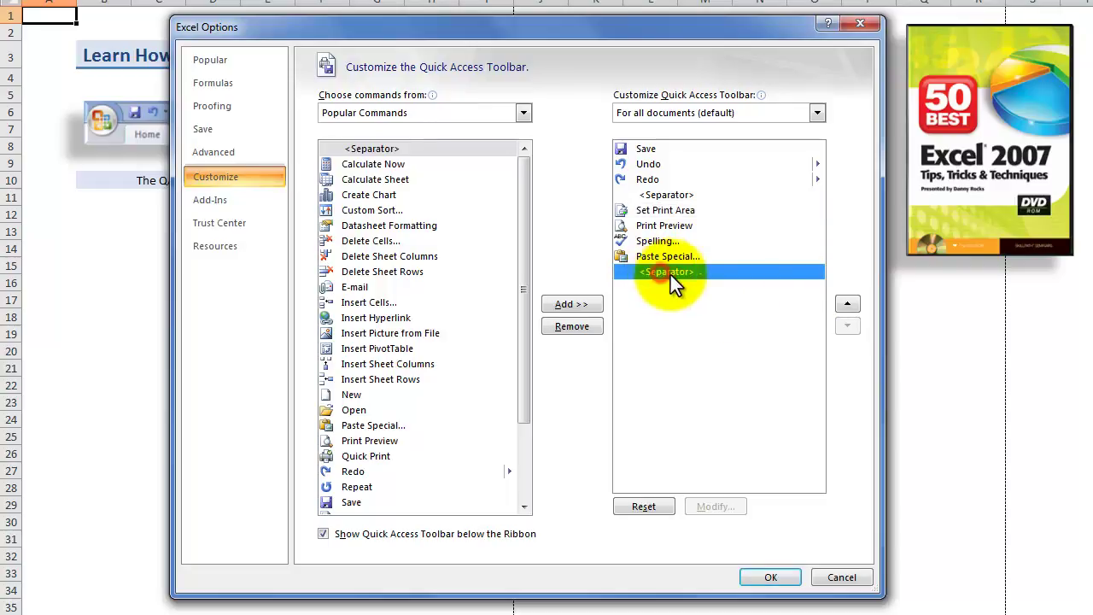
click(847, 305)
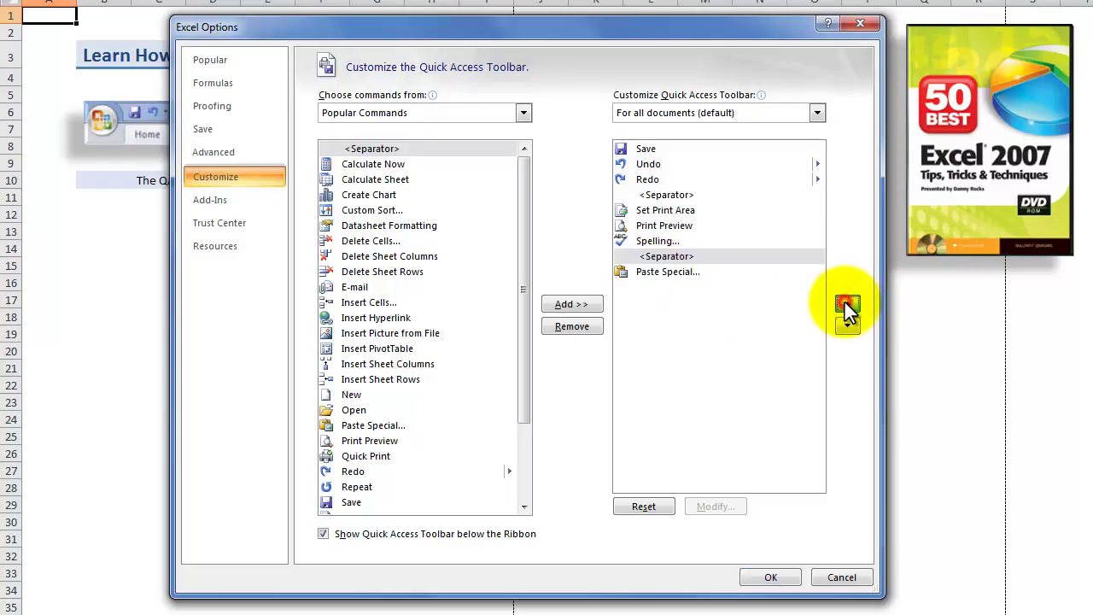
click(847, 304)
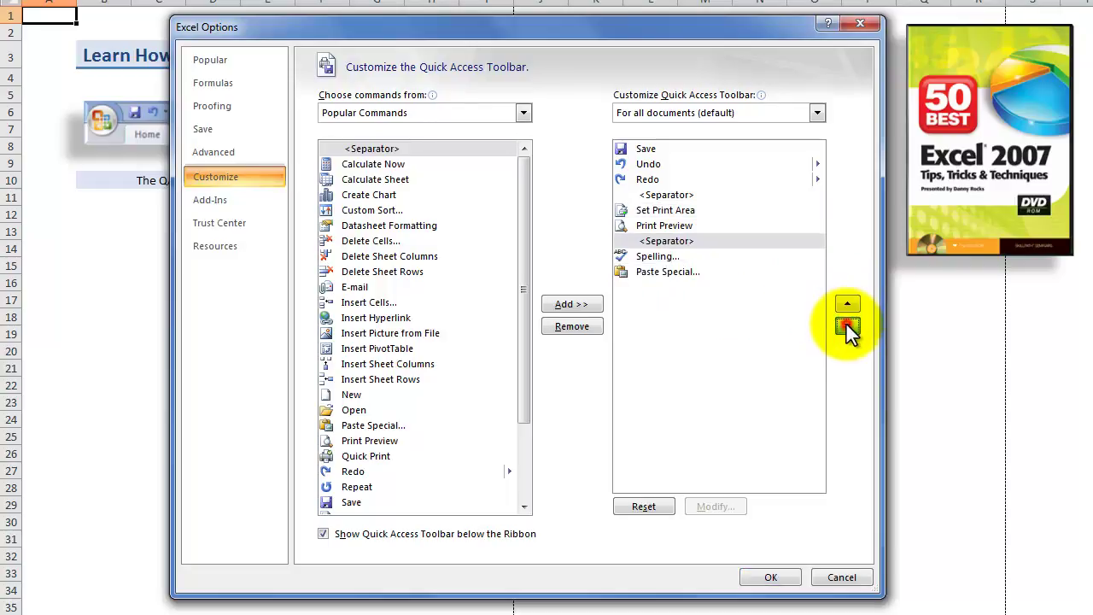
click(848, 327)
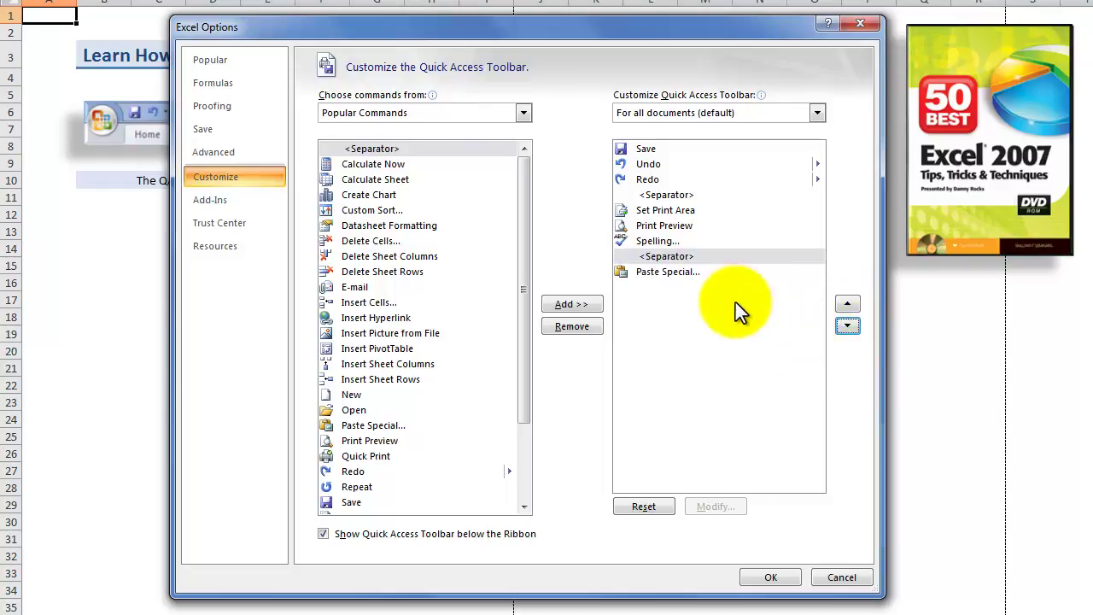
Step: Add another separator directly below Paste Special in the Quick Access Toolbar's command list
click(686, 276)
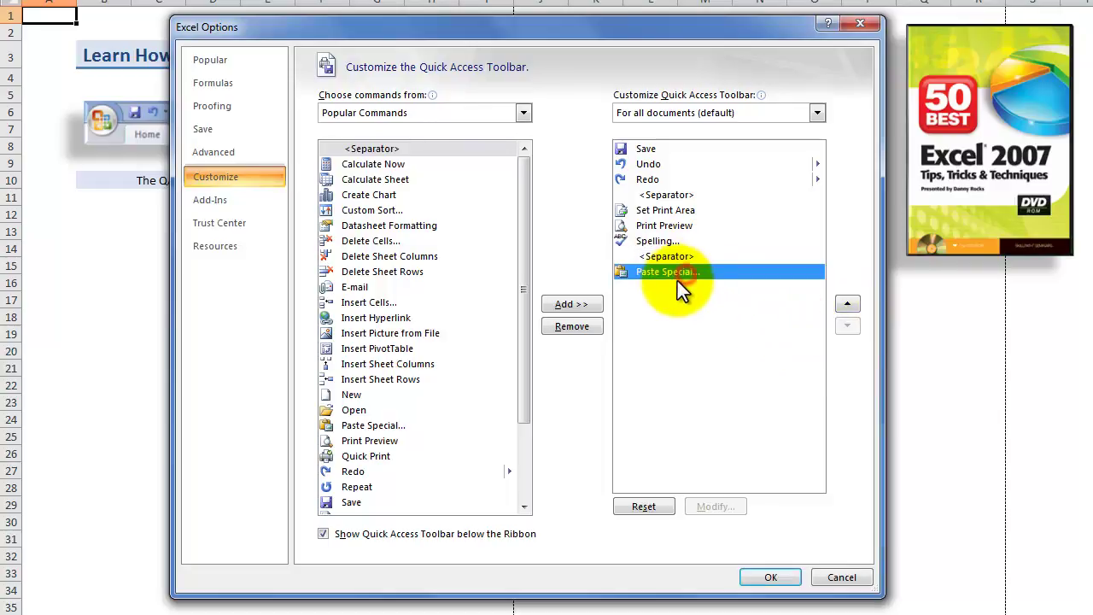
click(405, 147)
click(560, 304)
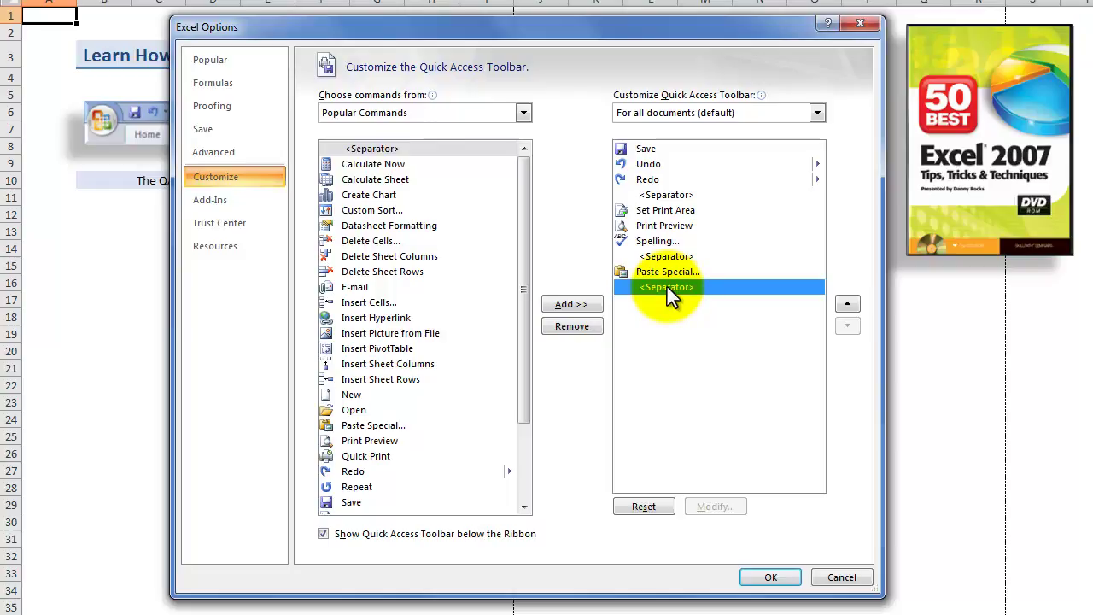
Step: Add the Close All command from Commands Not in the Ribbon and apply the Quick Access Toolbar changes
click(524, 112)
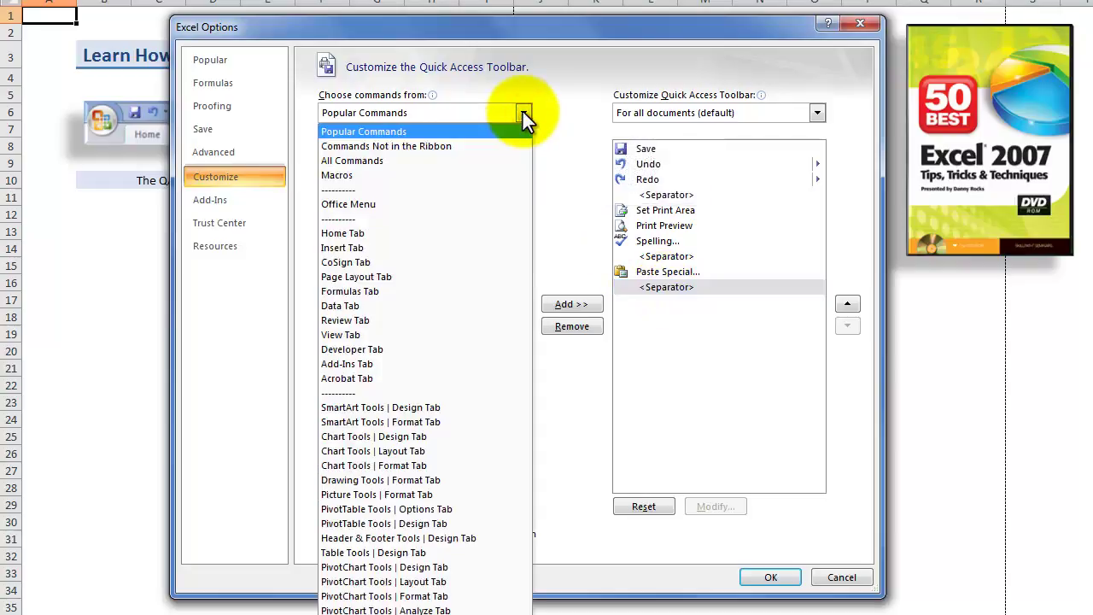
click(475, 146)
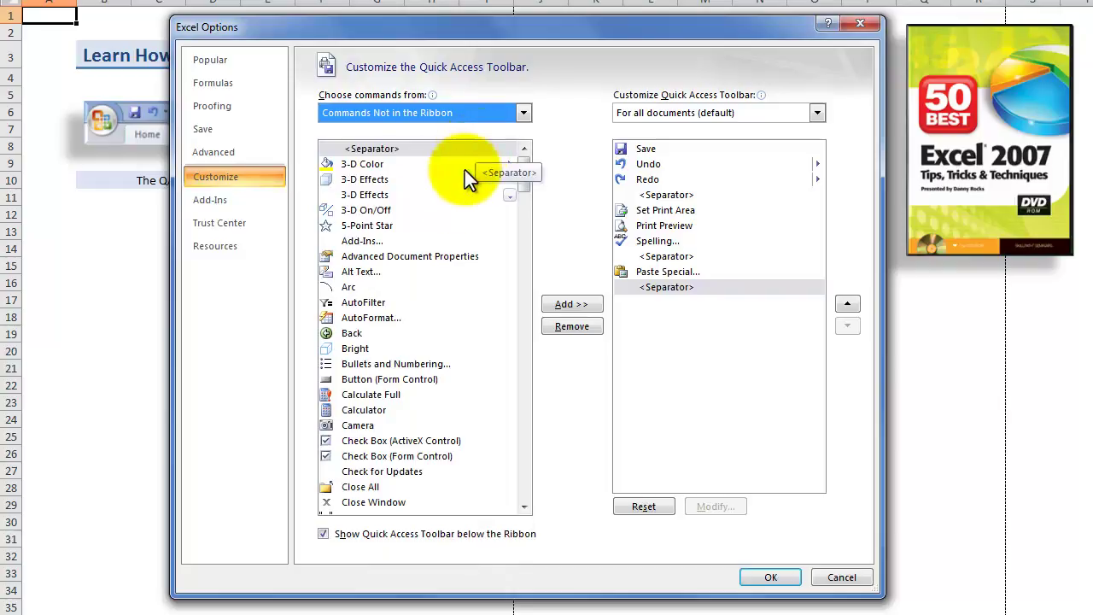
click(368, 486)
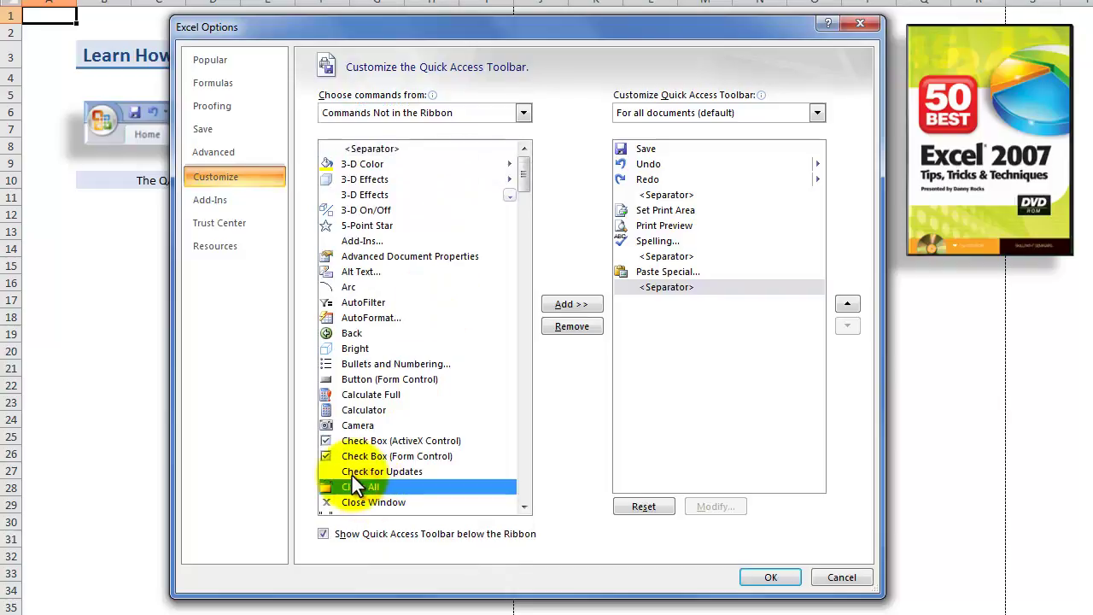
click(574, 305)
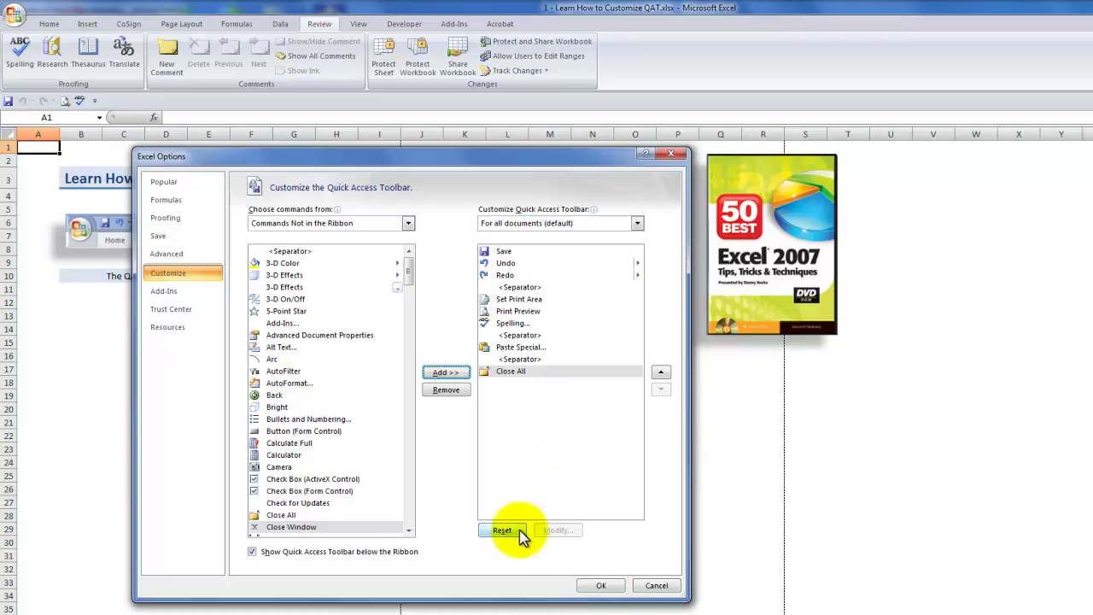
click(602, 586)
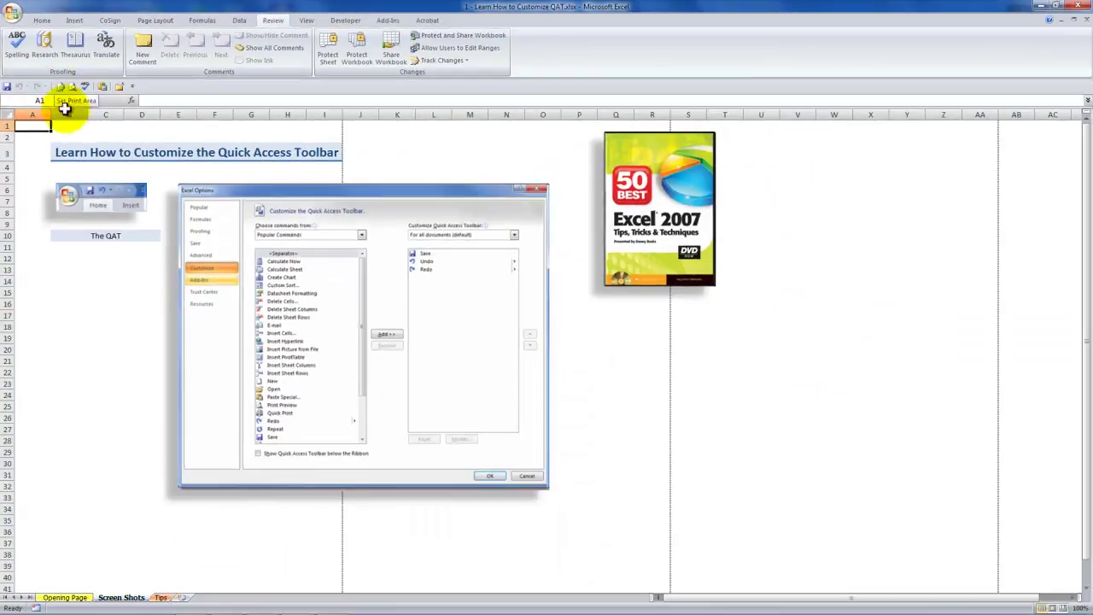
Step: Switch to the Tips sheet, reopen the full Quick Access Toolbar customization options and view the available command sources
click(161, 597)
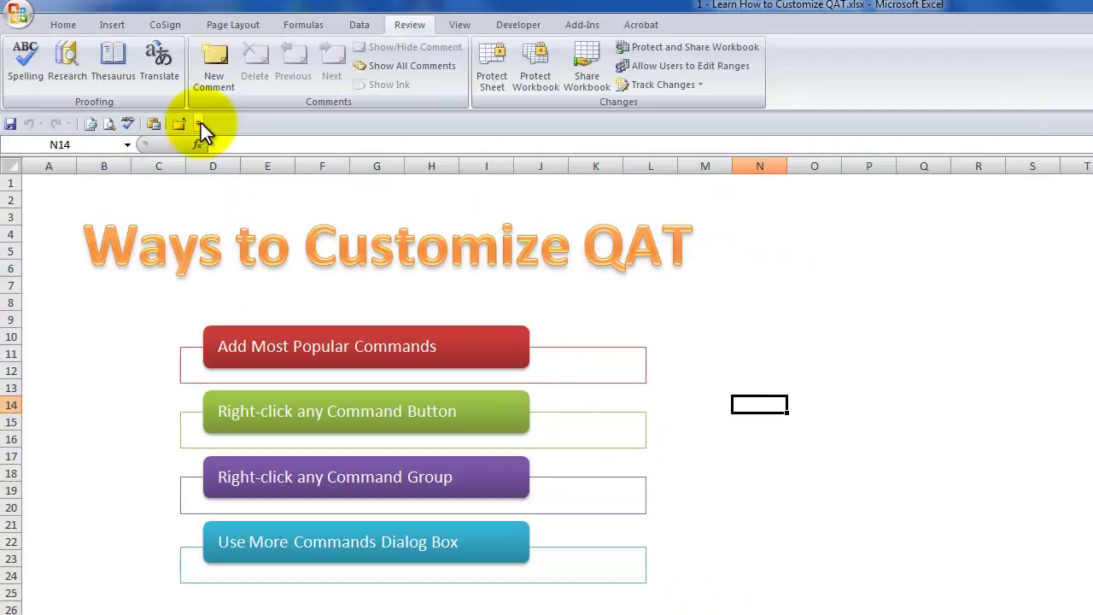
click(197, 124)
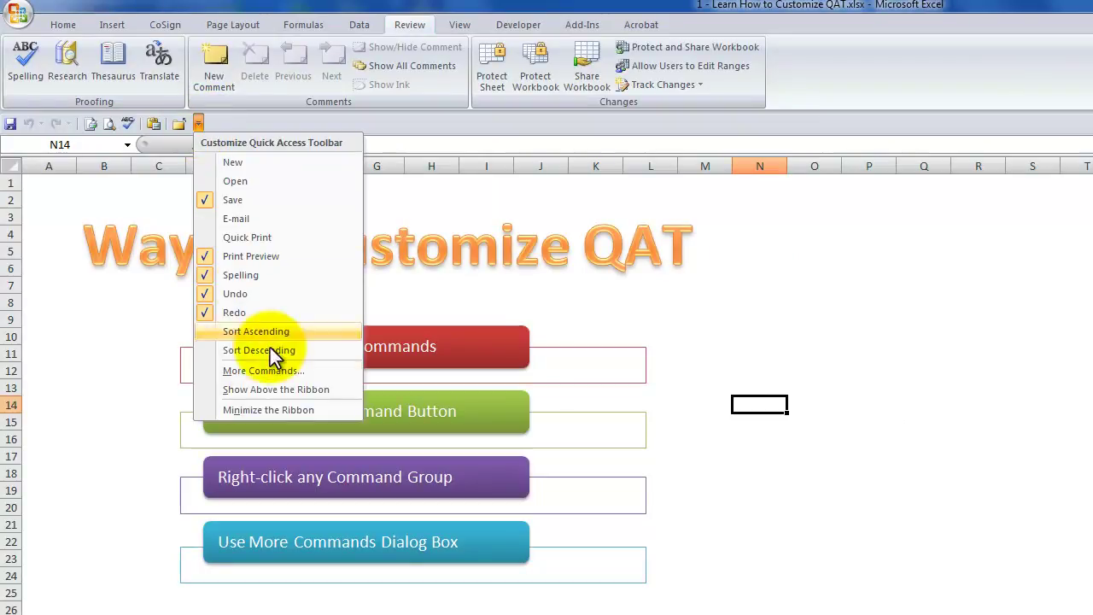
click(265, 370)
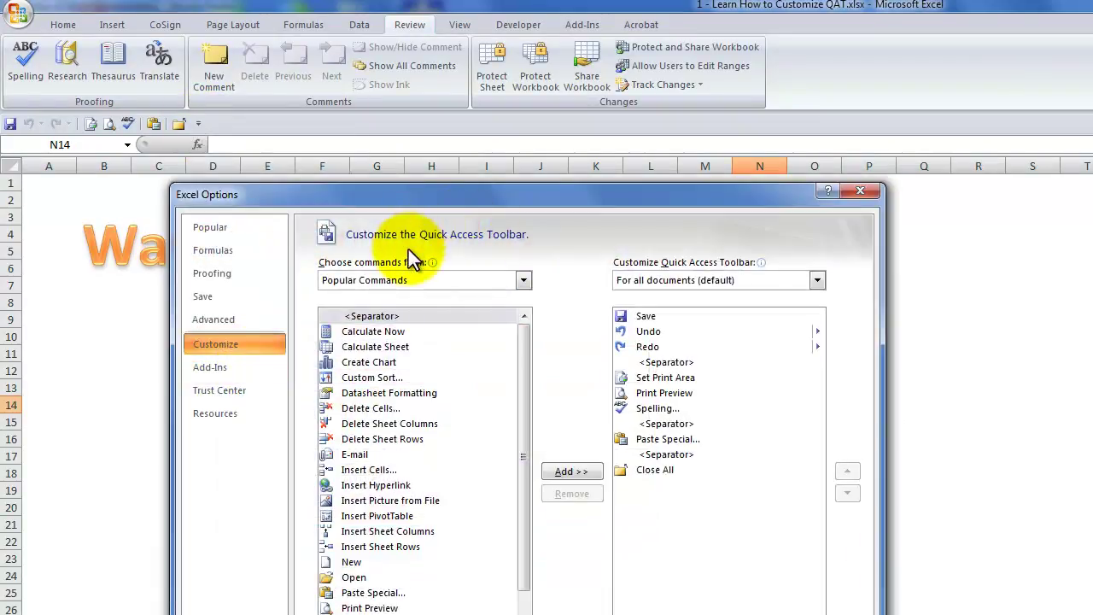
click(524, 282)
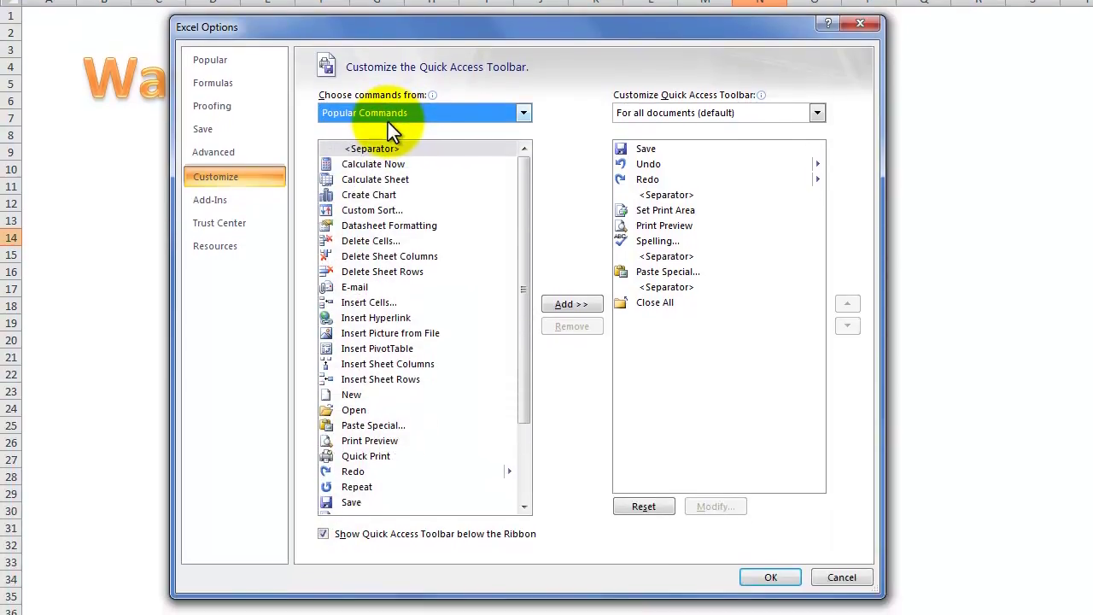
Step: View which documents the toolbar customization can apply to and close the options without changes
mouse_move(763, 212)
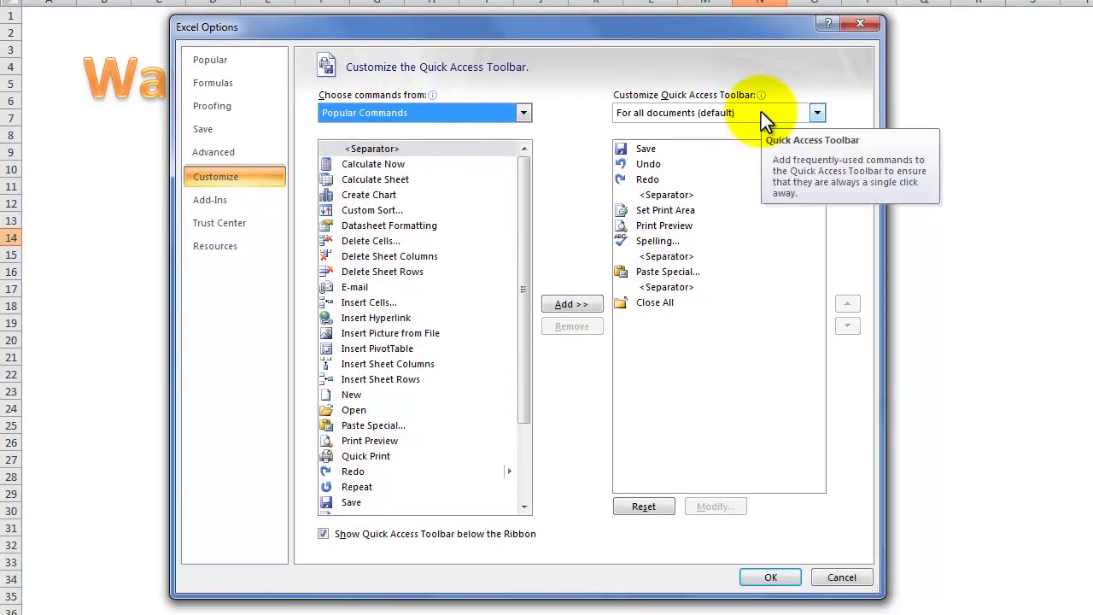
click(816, 113)
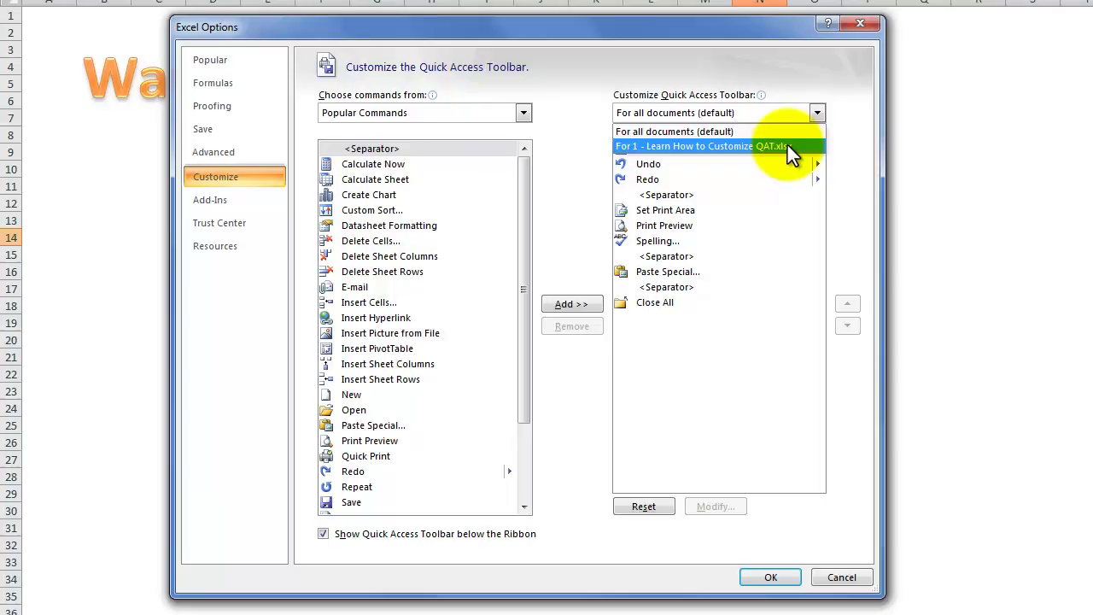
click(850, 588)
click(850, 588)
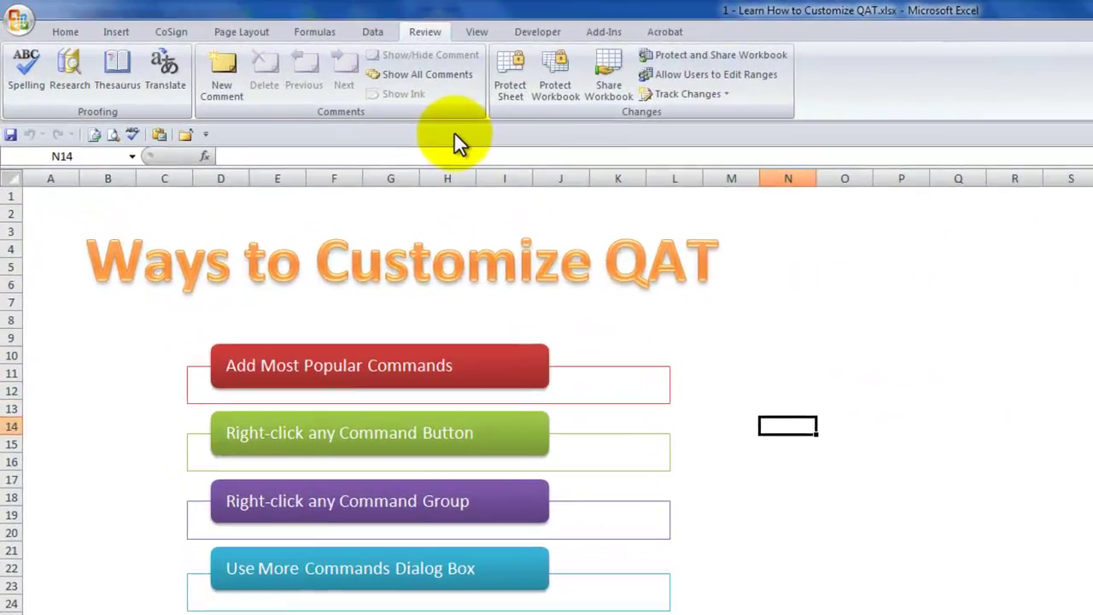
Step: Close all open workbooks with the Close All command added to the Quick Access Toolbar
click(183, 132)
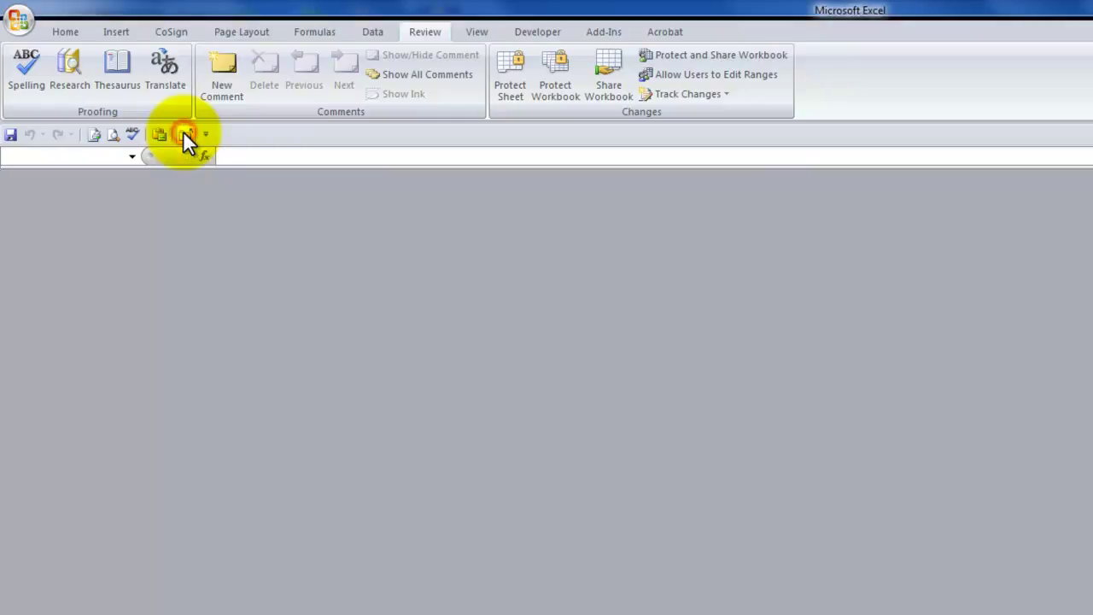
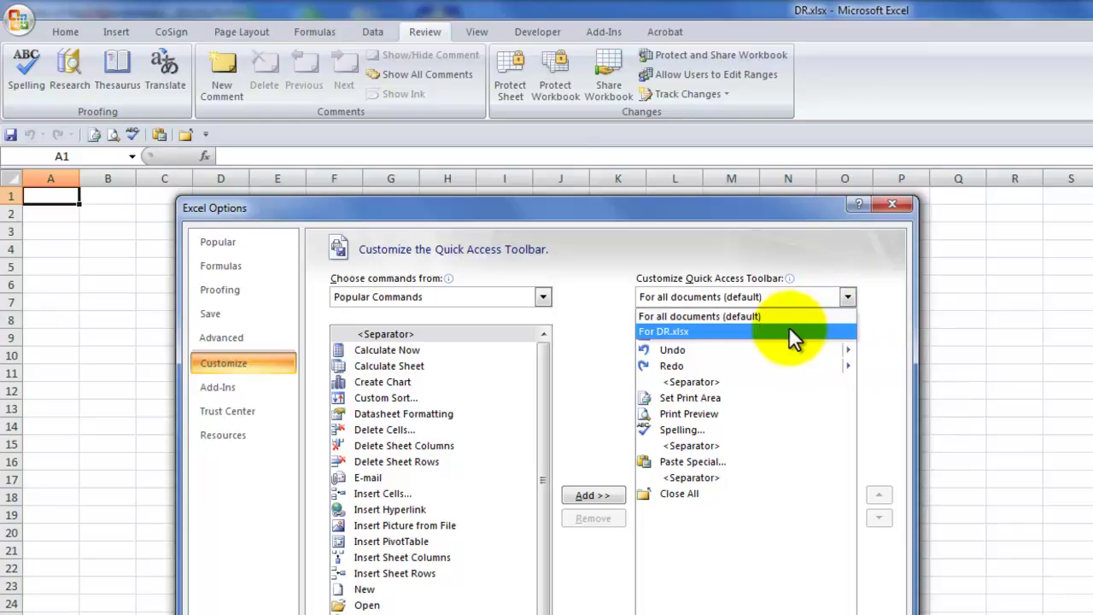
Step: Apply the toolbar customization only to DR.xlsx and add the New, Open, Paste Special and Print Preview commands
click(788, 331)
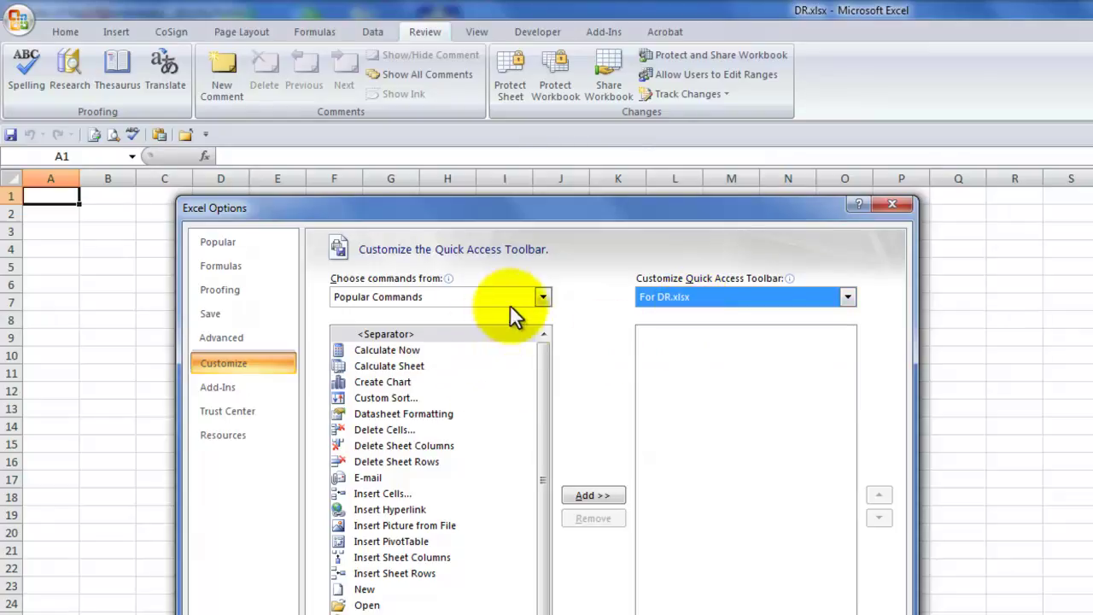
click(362, 591)
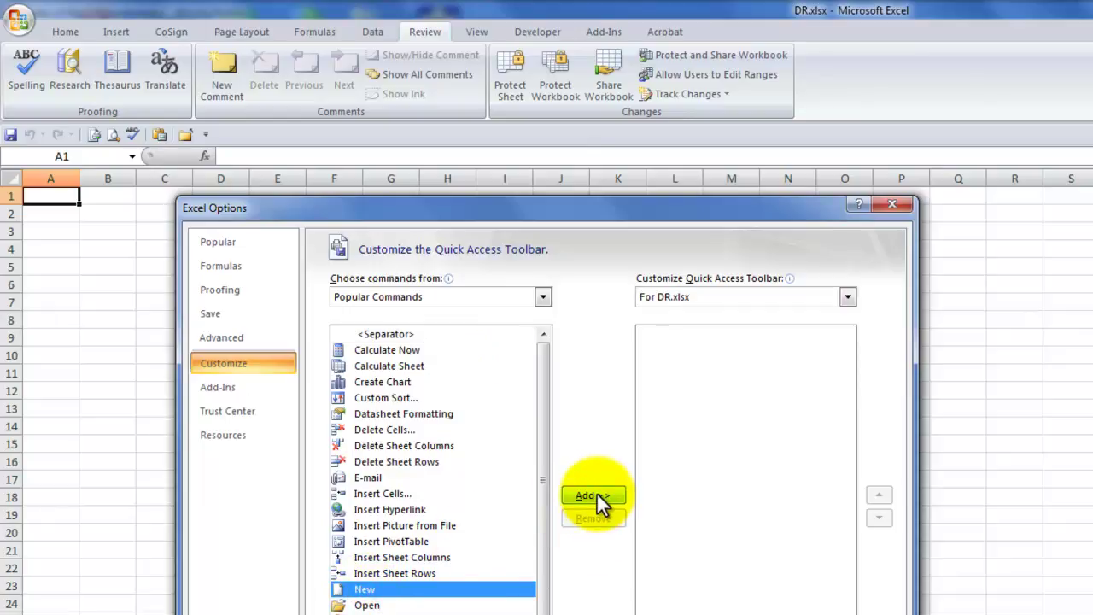
click(594, 496)
click(380, 605)
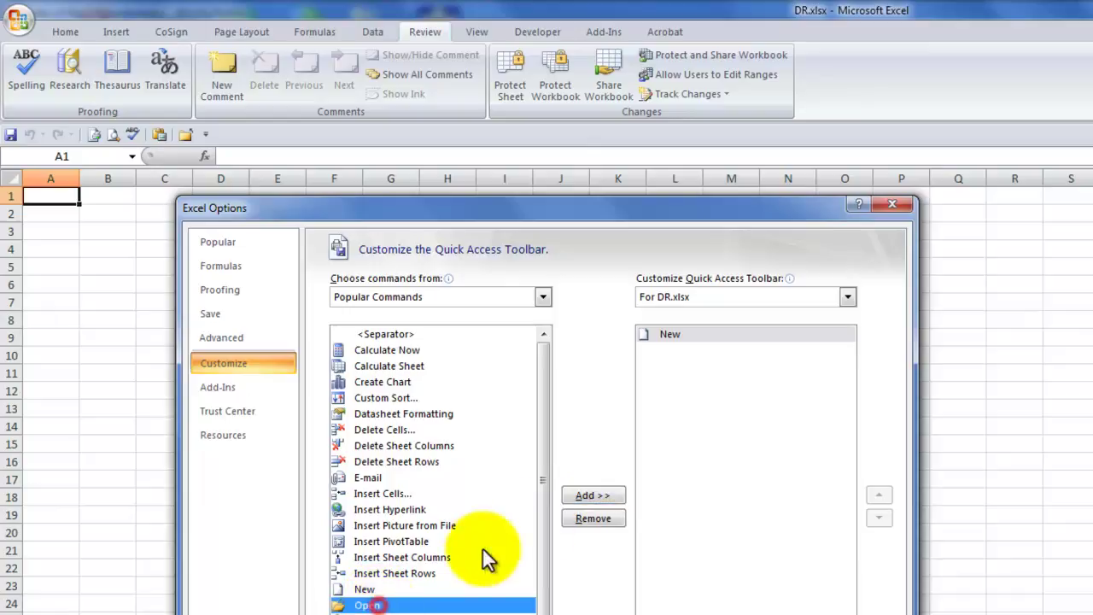
click(594, 496)
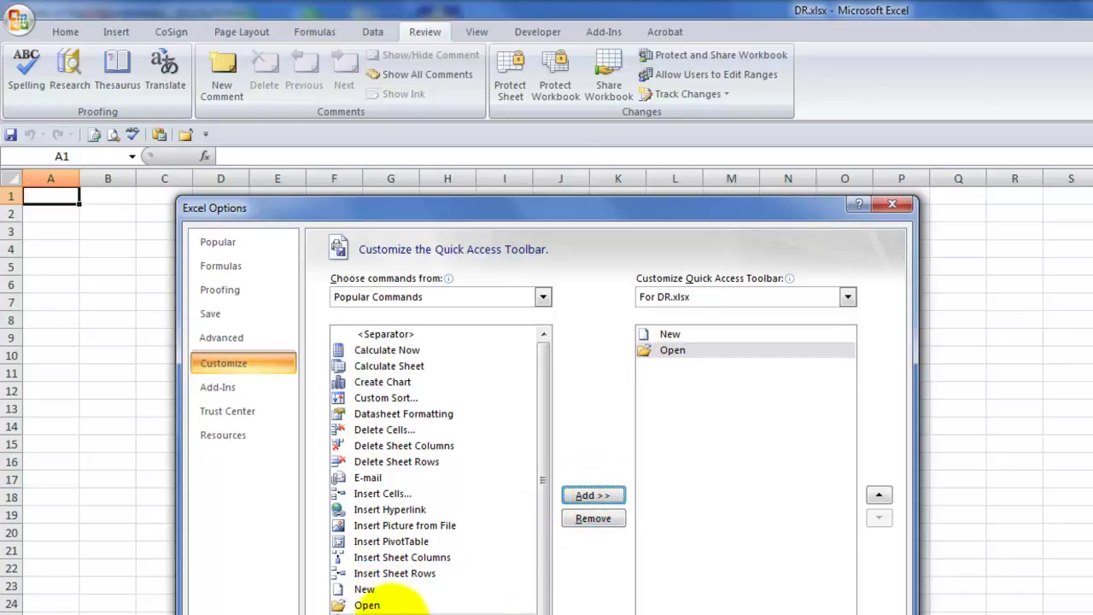
click(589, 491)
click(576, 492)
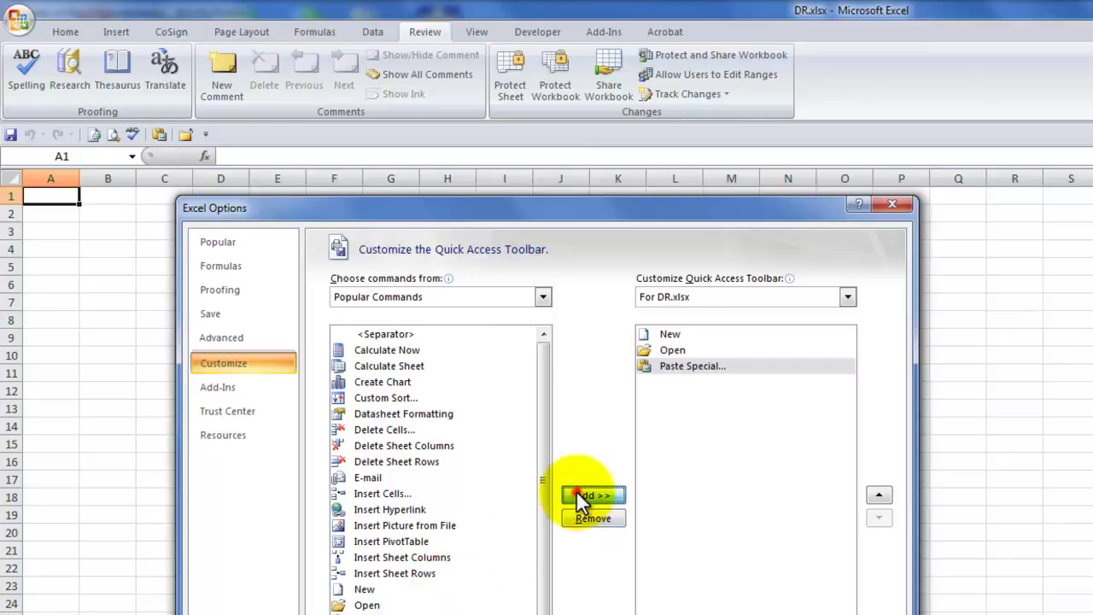
Step: Add the Calculator and Camera commands from Commands Not in the Ribbon to the DR.xlsx toolbar list
click(542, 297)
click(485, 333)
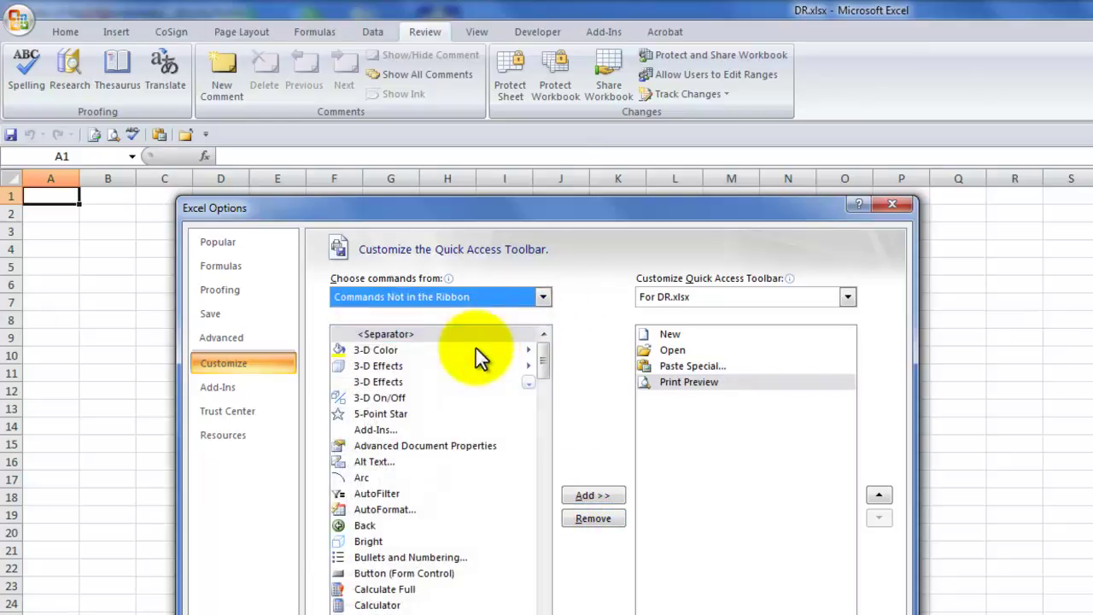
click(379, 604)
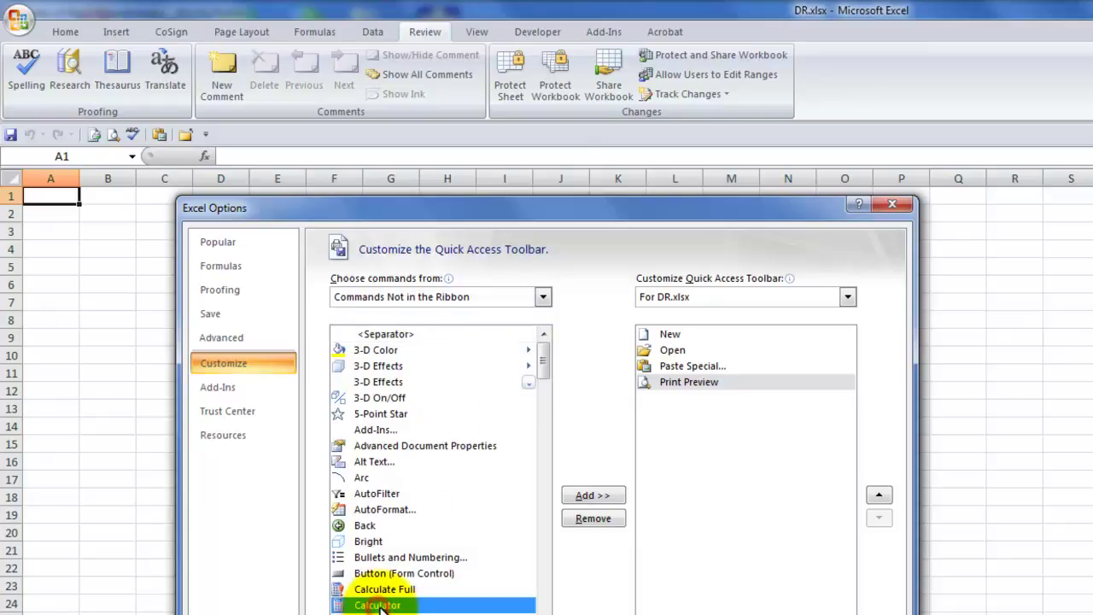
click(590, 493)
click(378, 613)
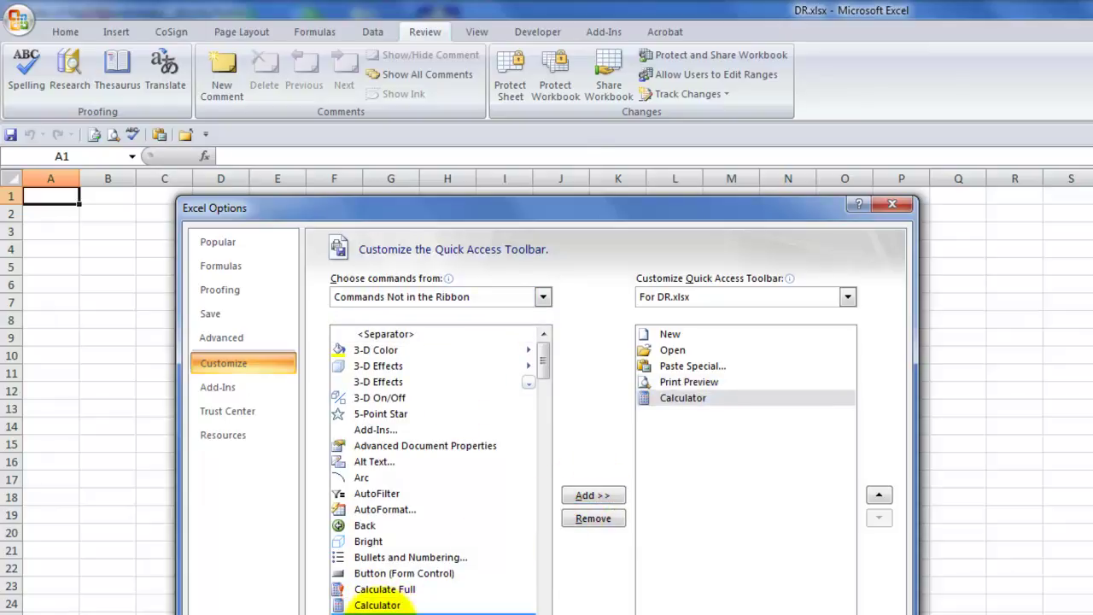
click(594, 493)
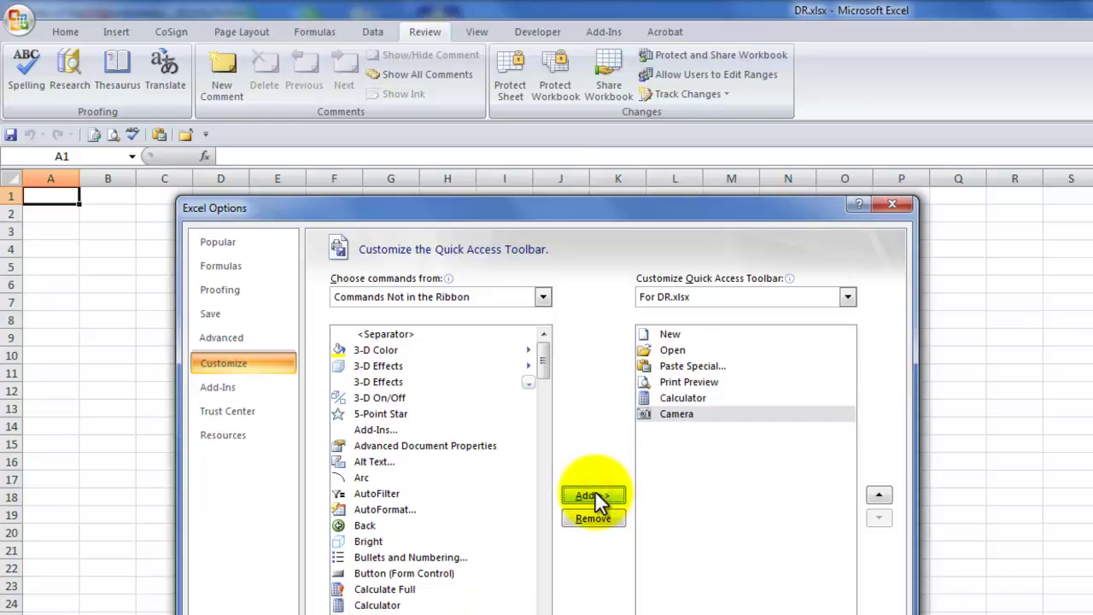
Step: Add two separators to the DR.xlsx Quick Access Toolbar list
click(402, 334)
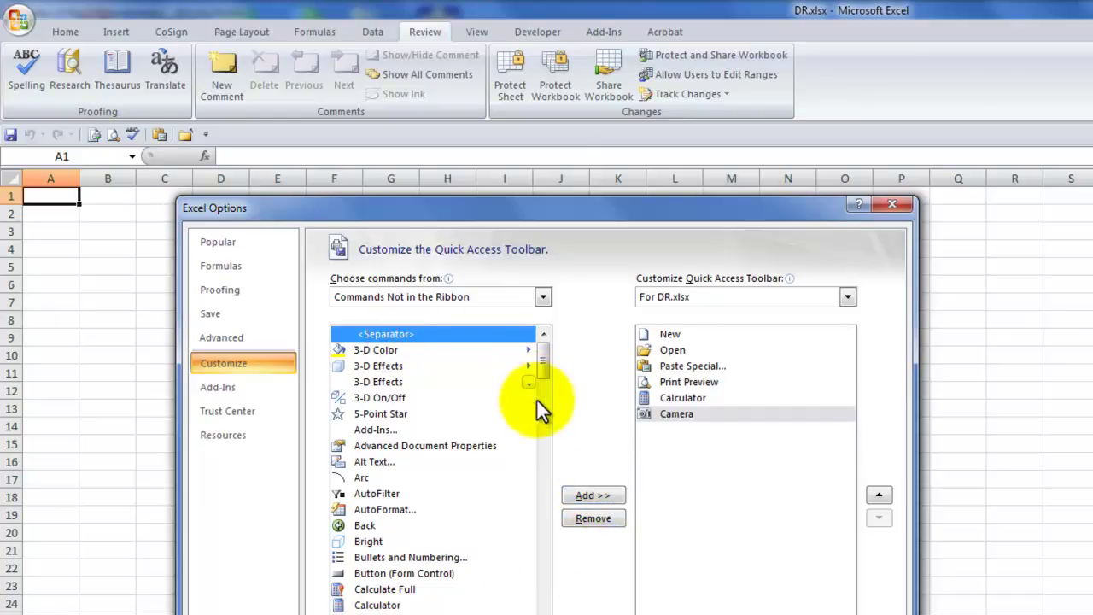
click(596, 494)
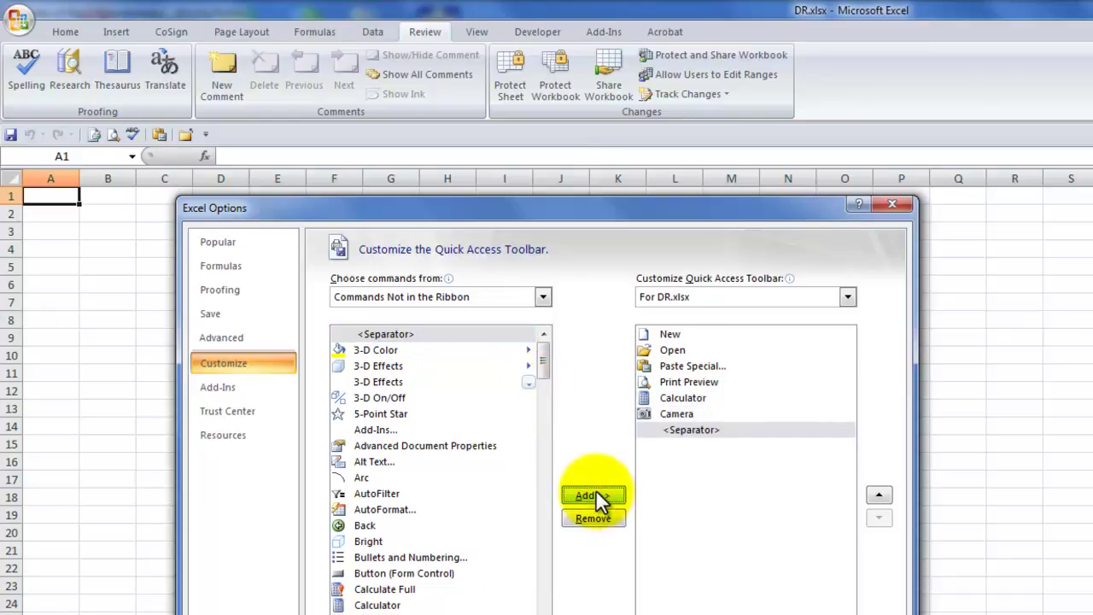
click(596, 494)
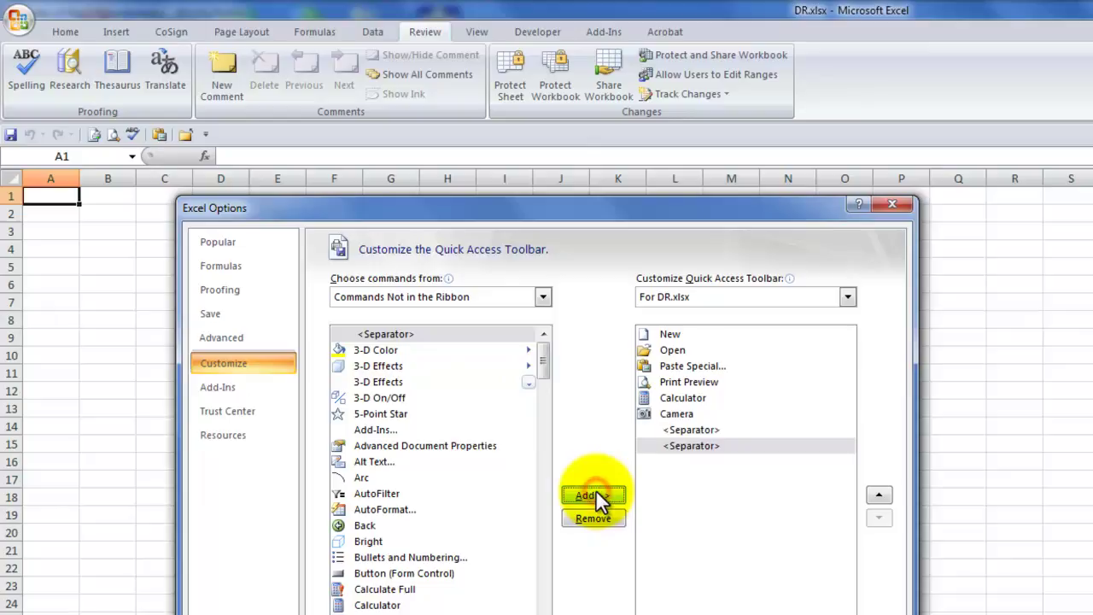
Step: Move one separator between Open and Paste Special and the other between Print Preview and Calculator, and apply the DR.xlsx toolbar customization
click(704, 430)
click(878, 495)
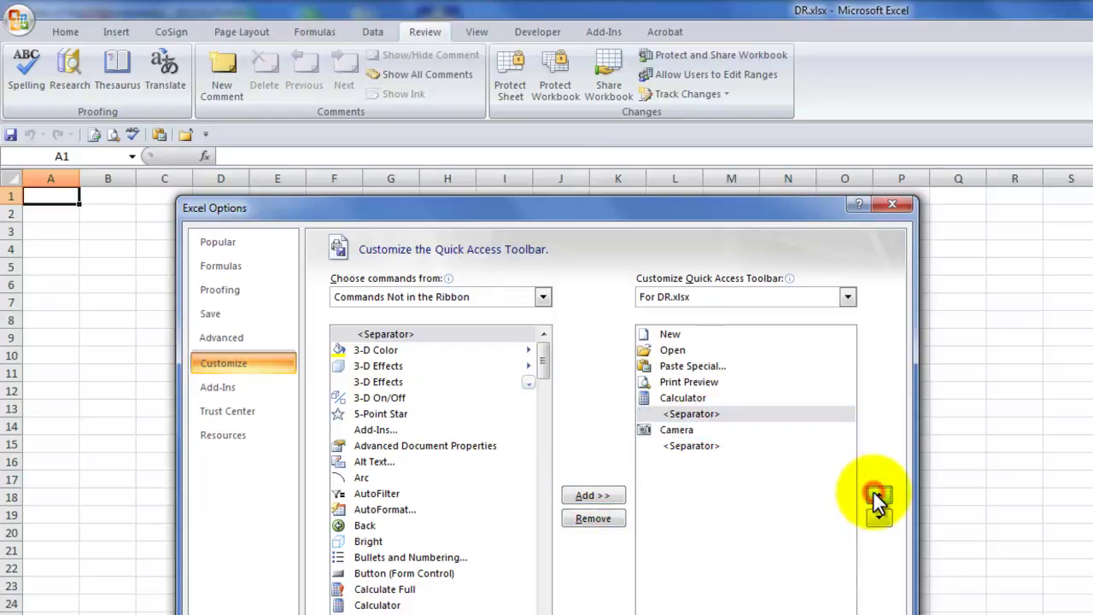
click(878, 495)
click(877, 495)
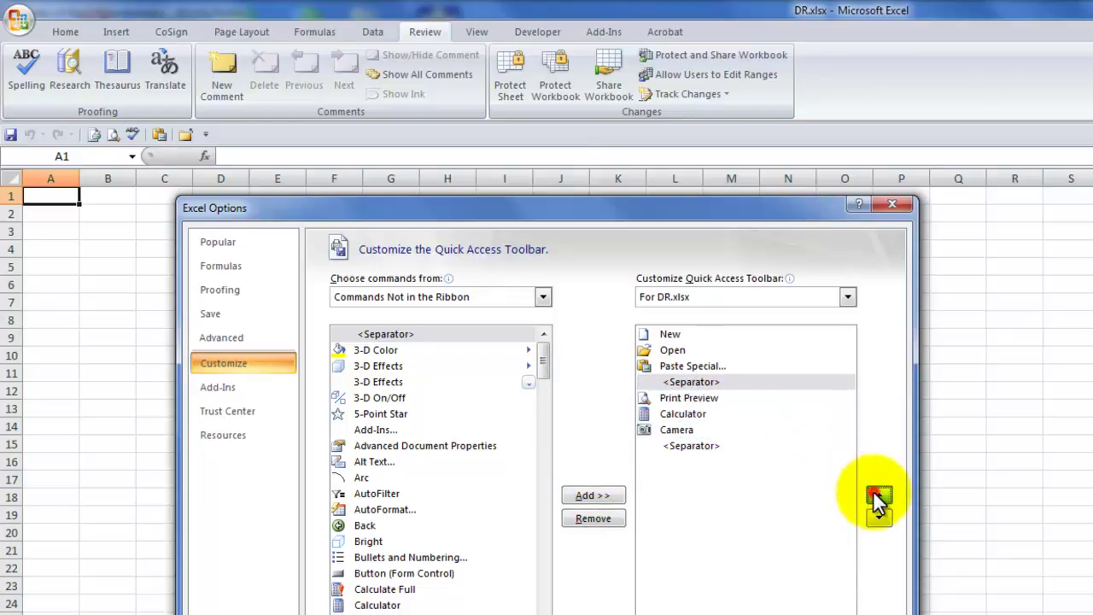
click(878, 495)
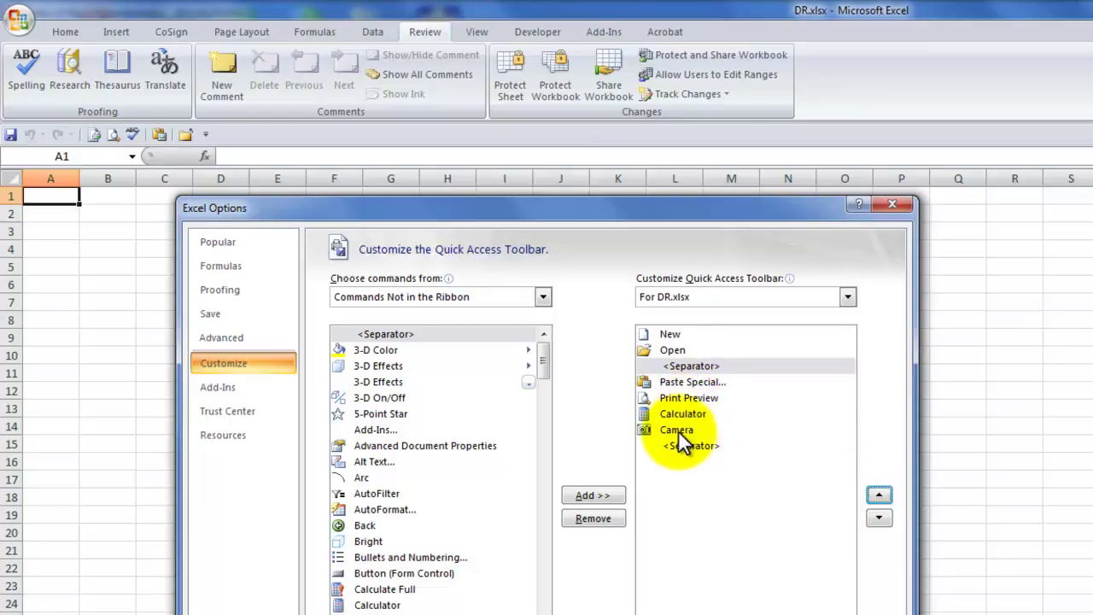
click(702, 444)
click(878, 495)
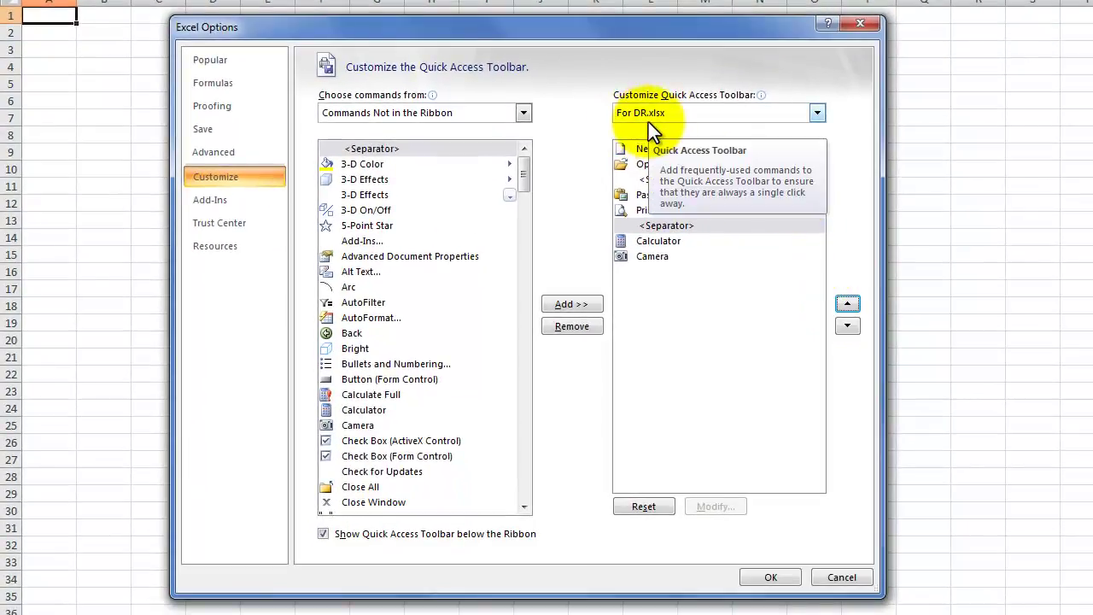
click(770, 579)
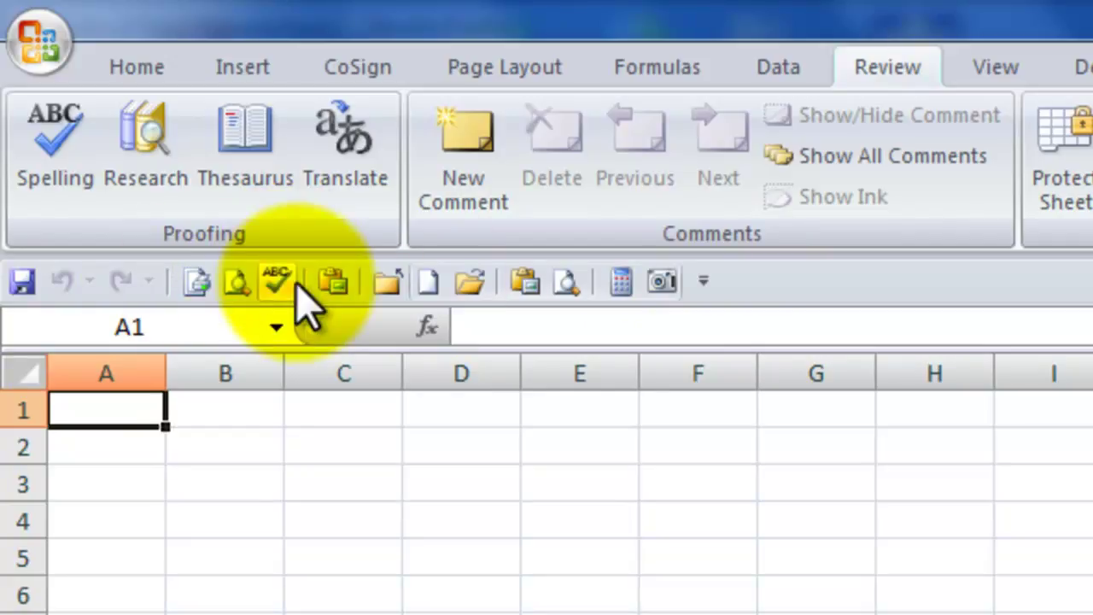
Step: Remove the Save command from the Quick Access Toolbar
right_click(23, 285)
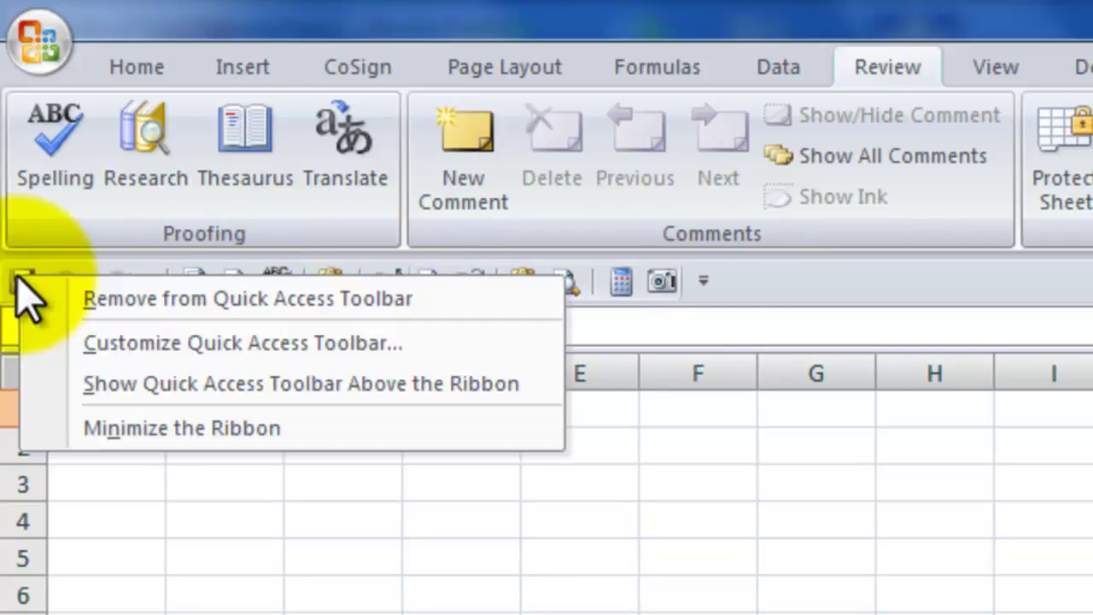
click(98, 299)
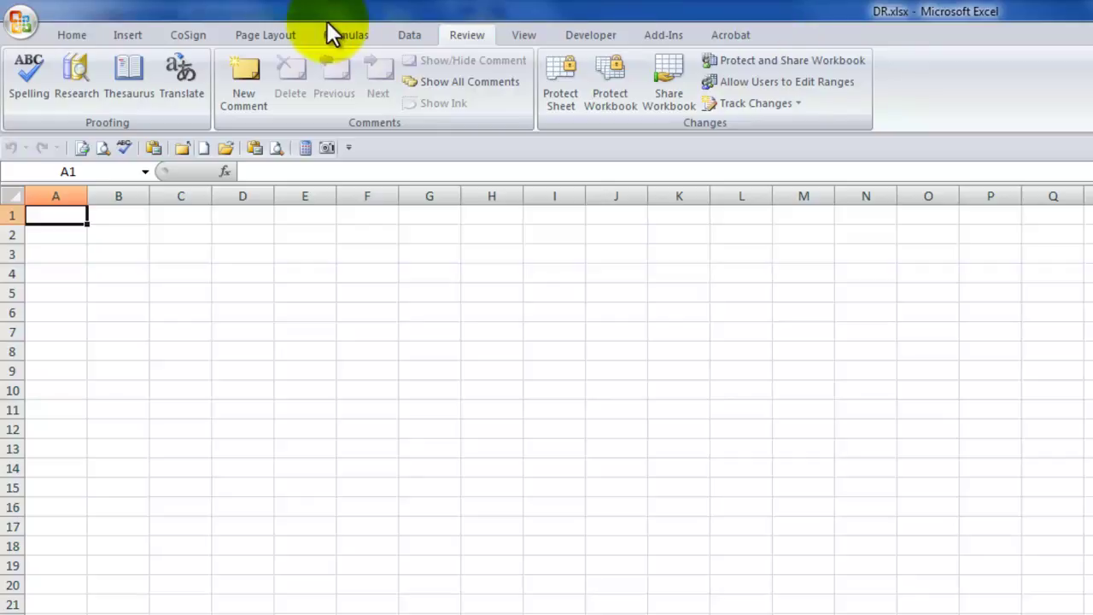
Step: View the file types available when saving DR.xlsx under another format and cancel without saving
click(18, 27)
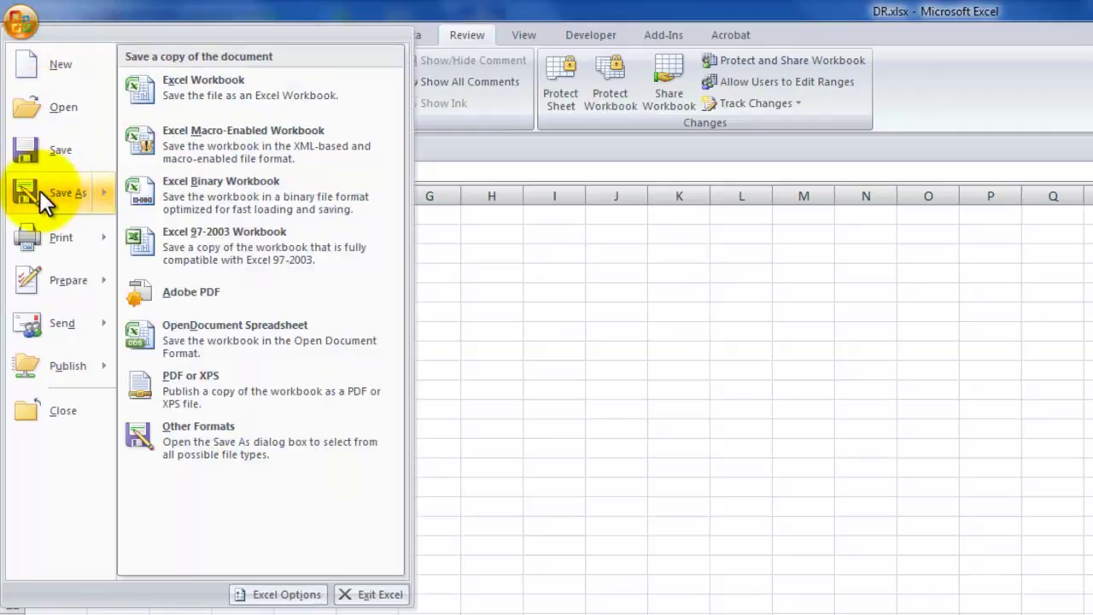
click(40, 192)
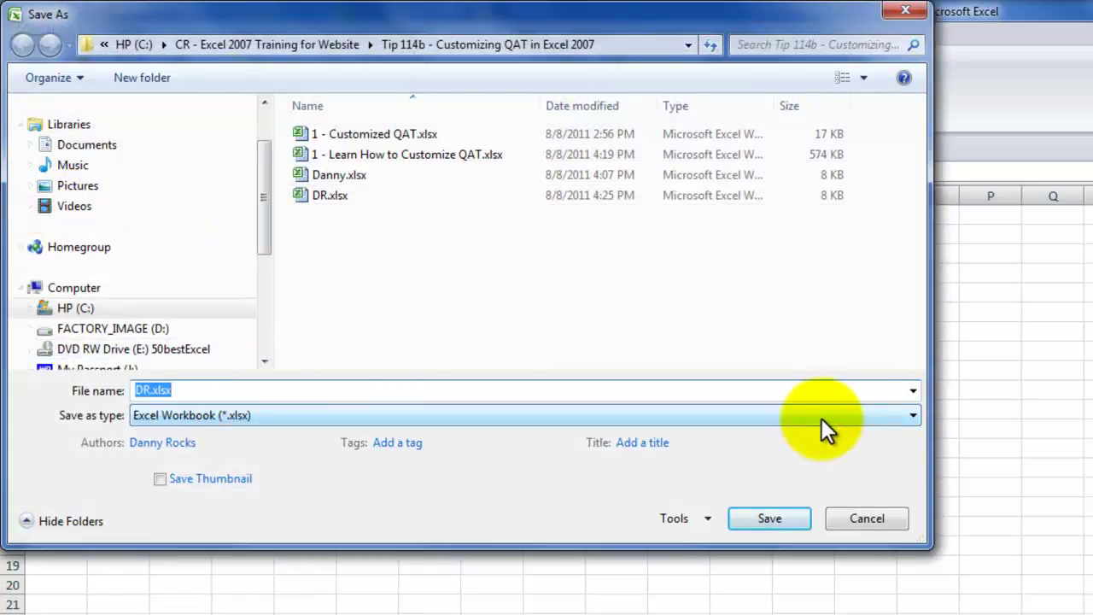
click(913, 415)
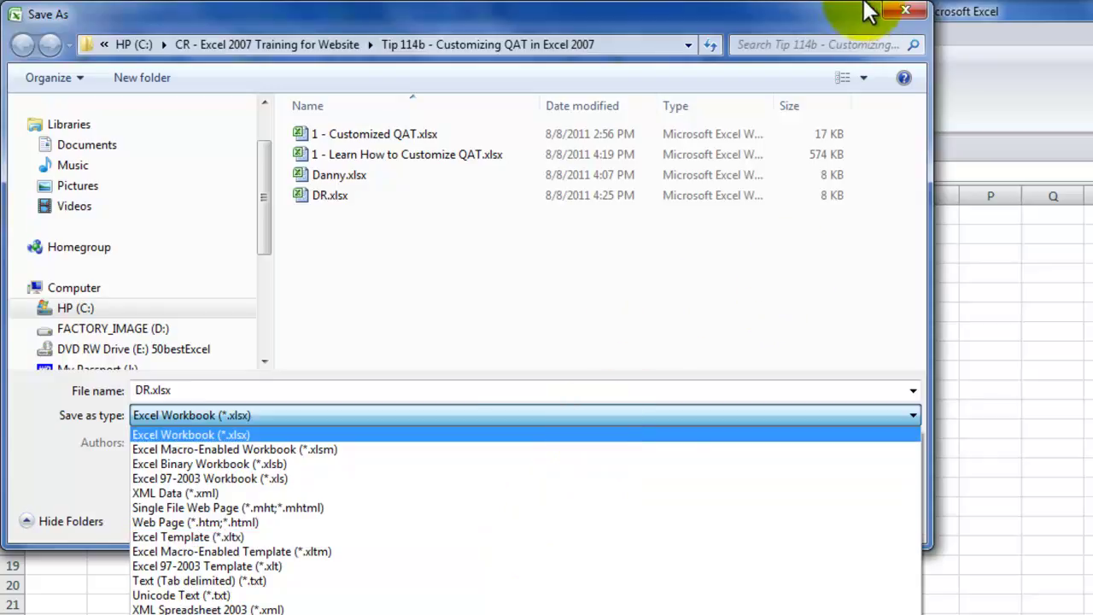
click(794, 295)
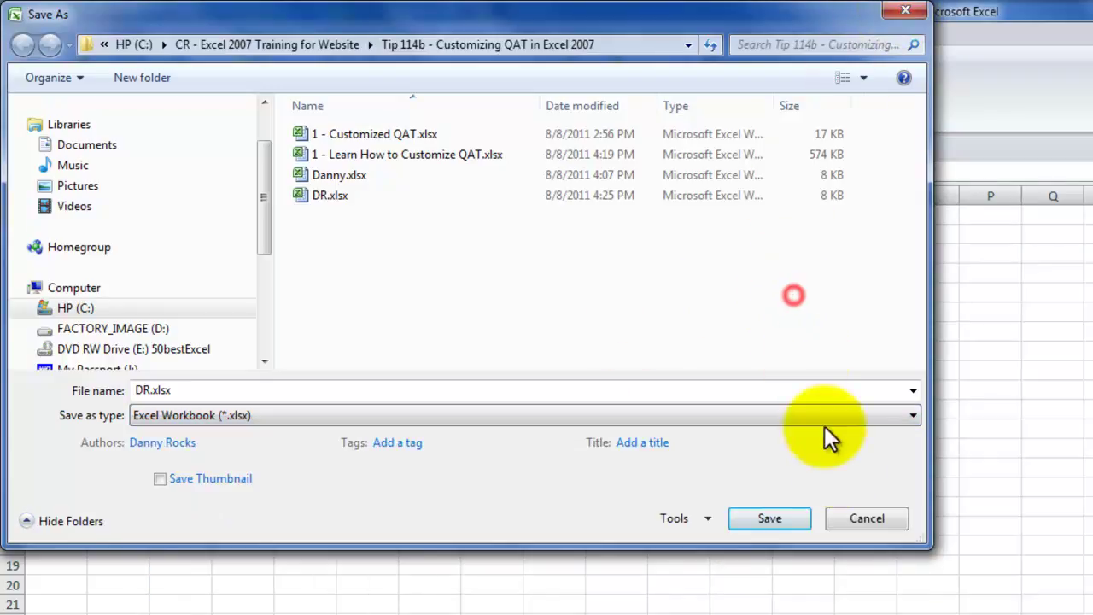
click(870, 521)
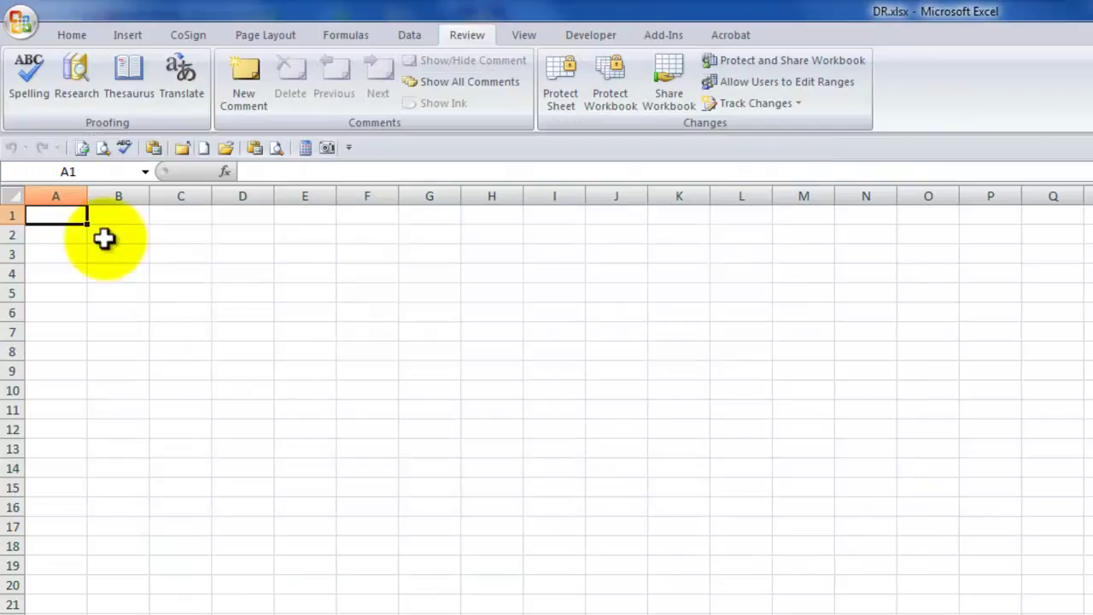
Step: Close DR.xlsx without saving its changes and open the recent workbook 1 - Learn How to Customize QAT.xlsx
click(20, 29)
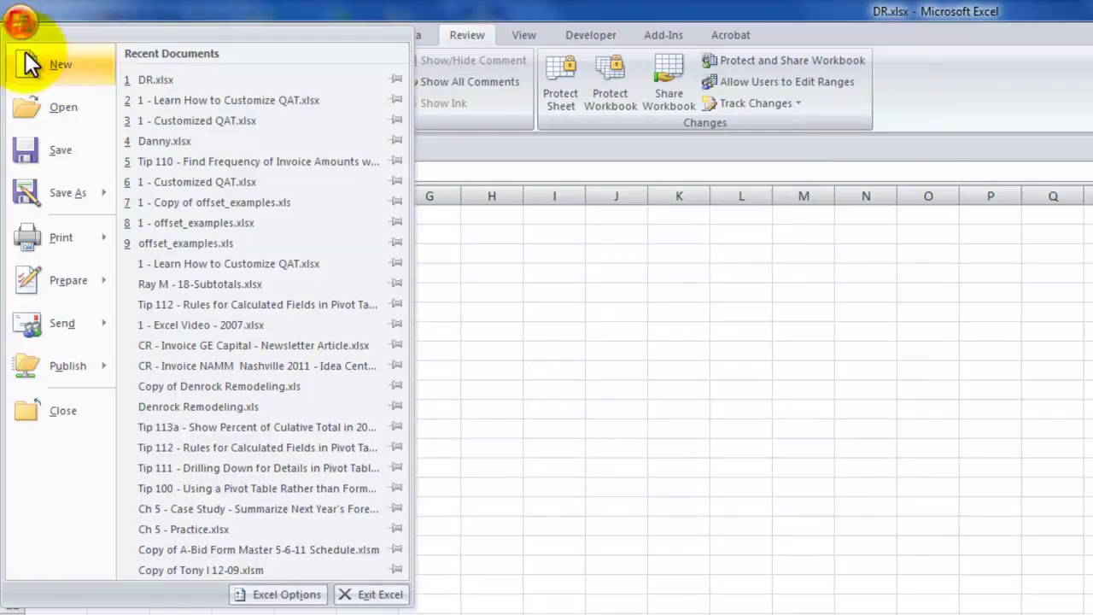
click(60, 407)
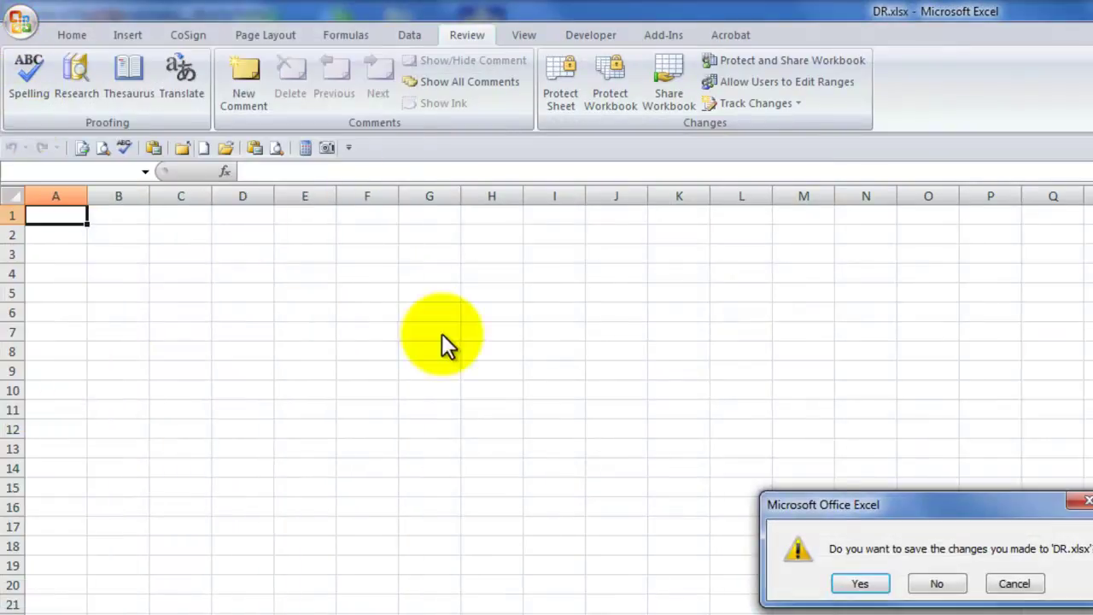
click(937, 583)
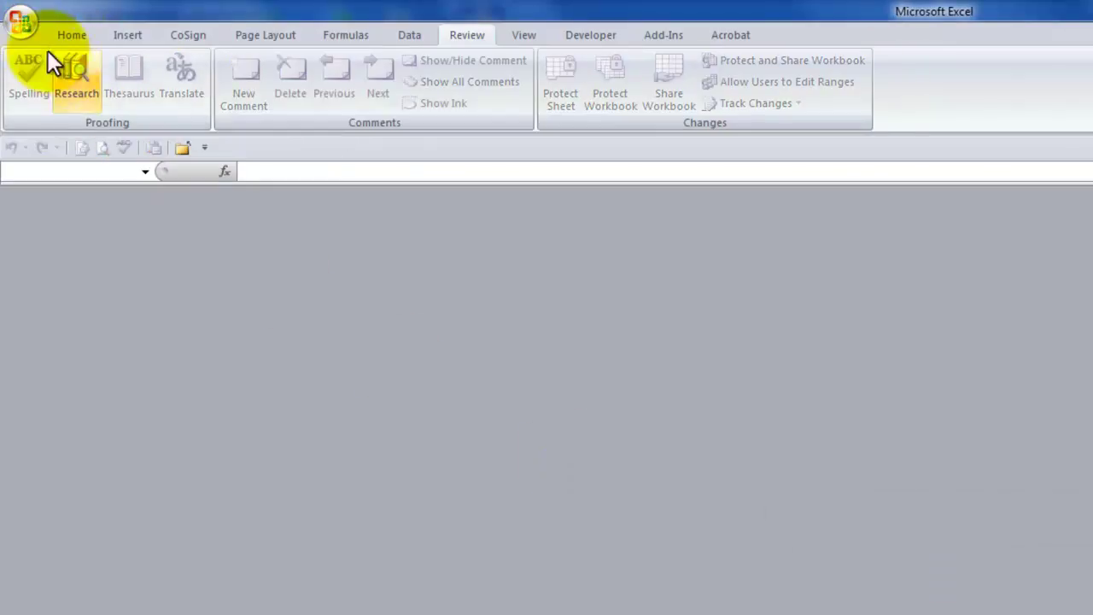
click(25, 30)
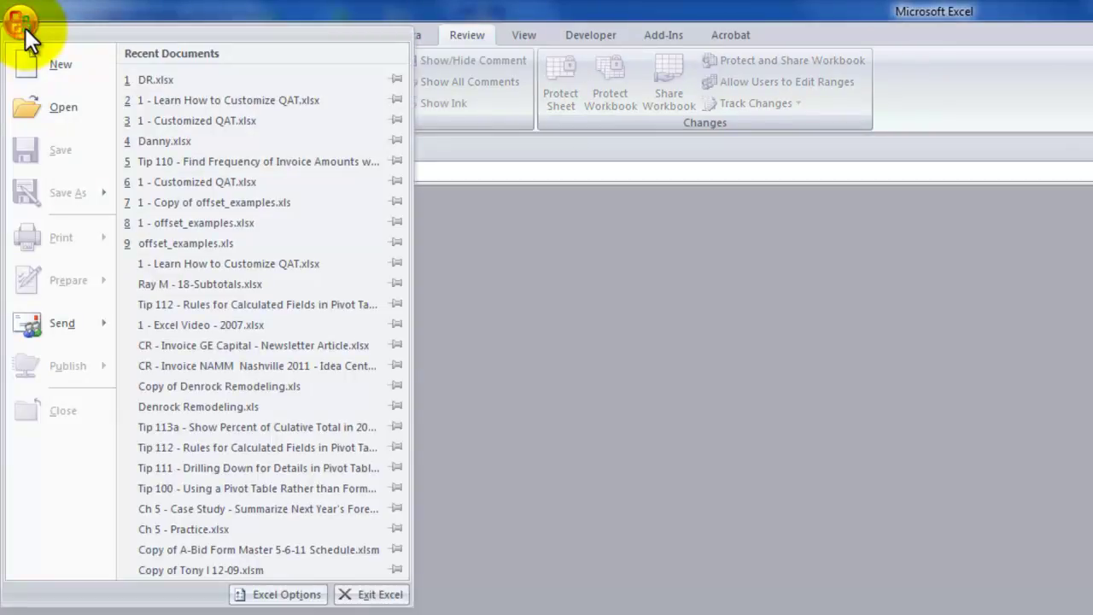
click(195, 99)
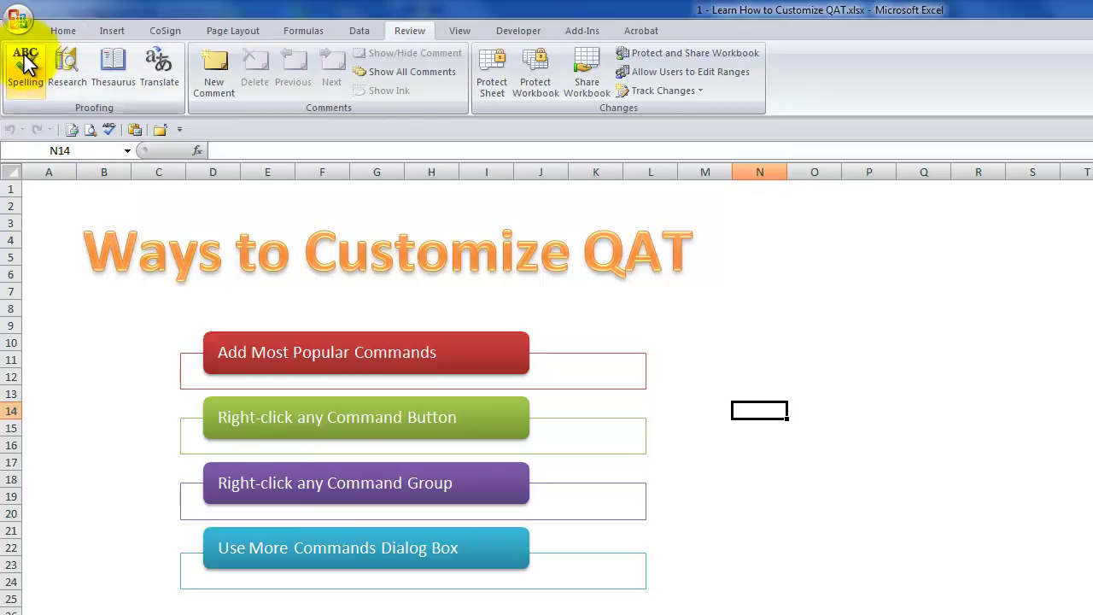
Step: Check the sheet's spelling with the Quick Access Toolbar command, and remove Spelling from that toolbar
click(109, 133)
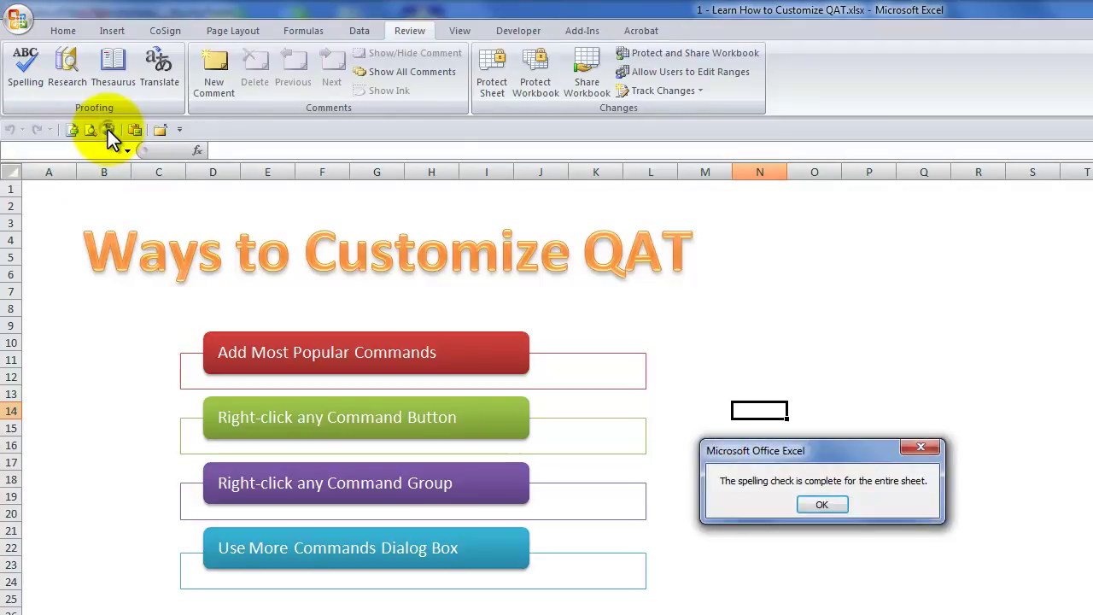
click(834, 508)
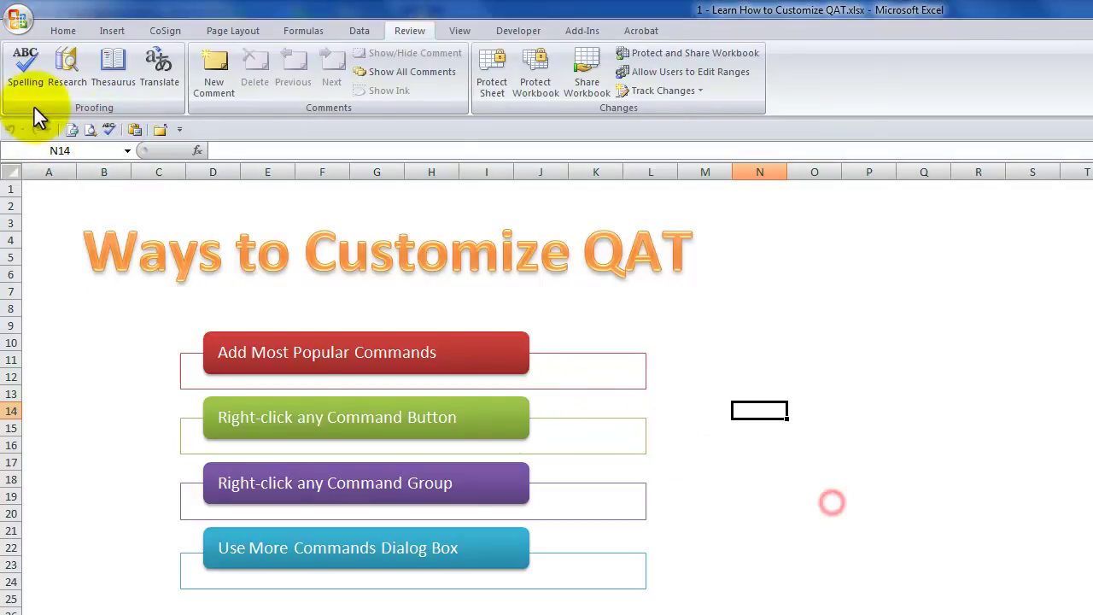
right_click(109, 132)
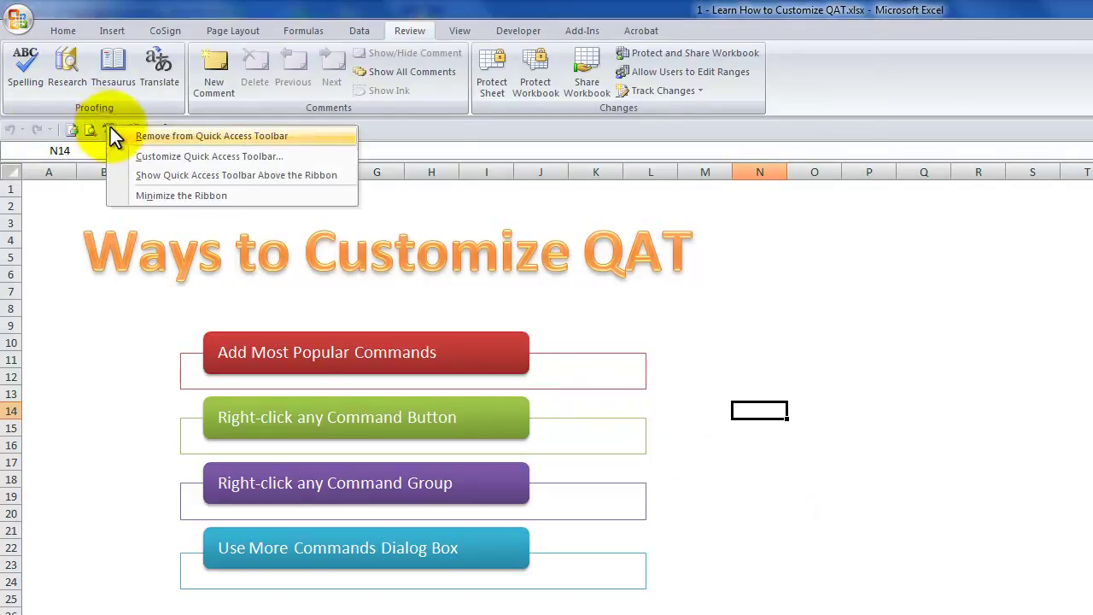
click(147, 136)
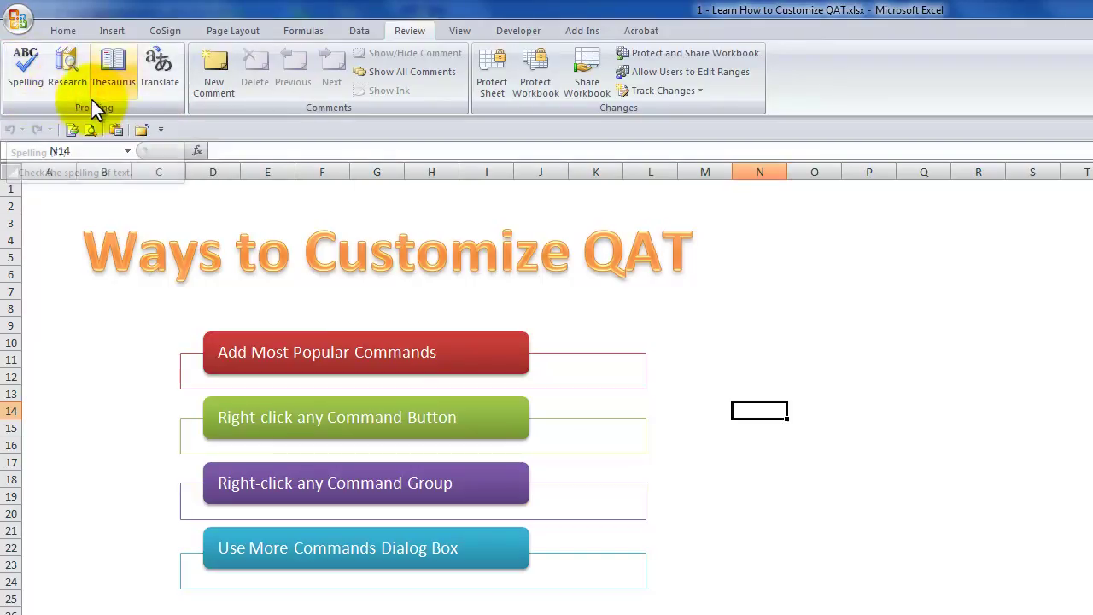
Step: Add the whole Proofing command group to the Quick Access Toolbar and view the commands it contains
right_click(25, 67)
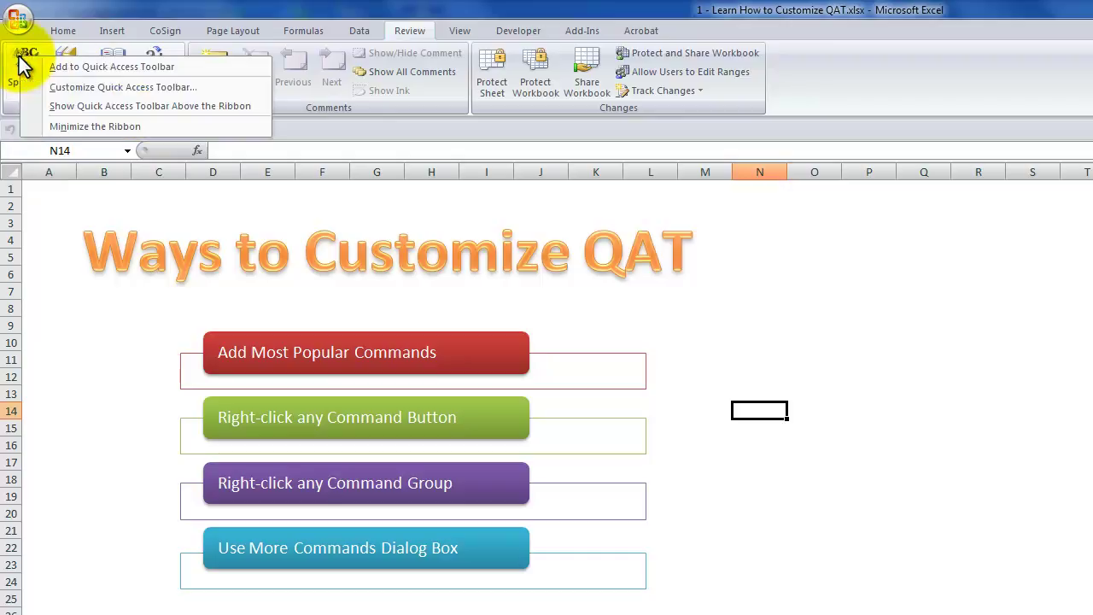
click(315, 126)
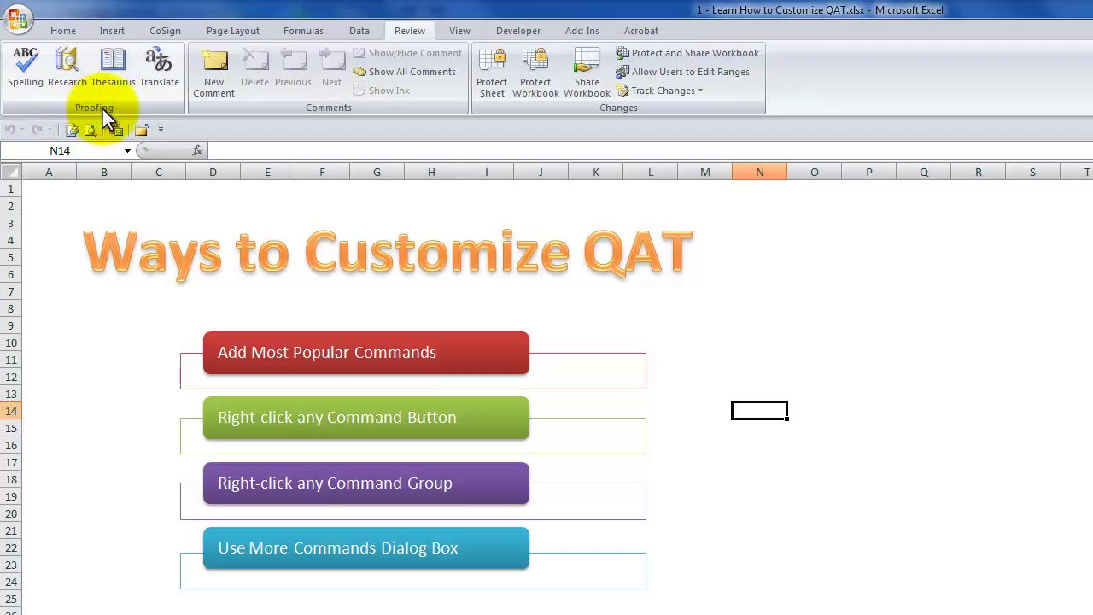
right_click(102, 109)
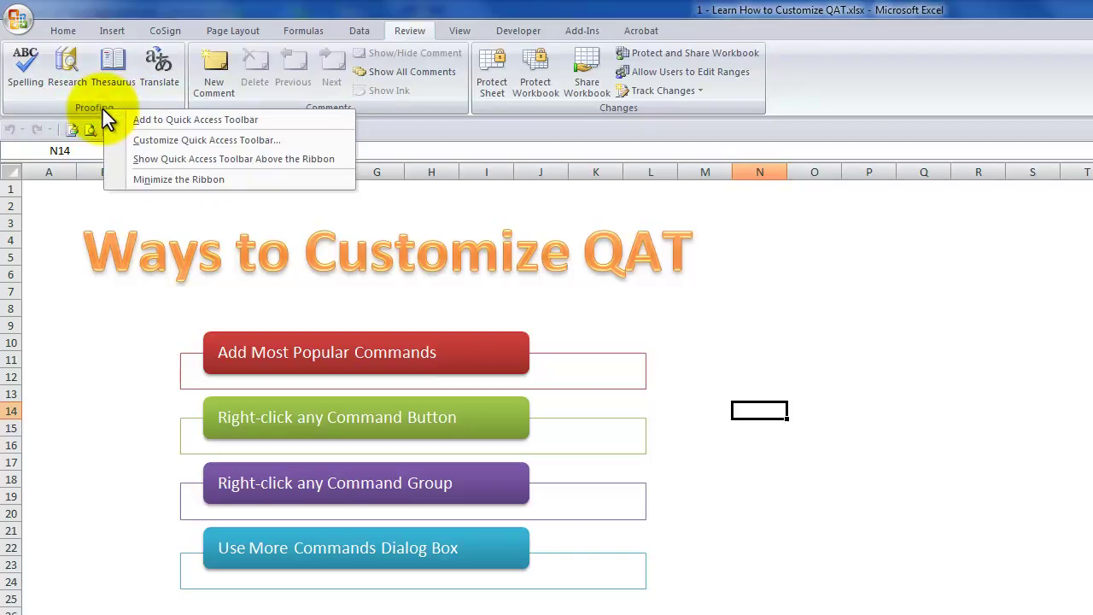
click(154, 119)
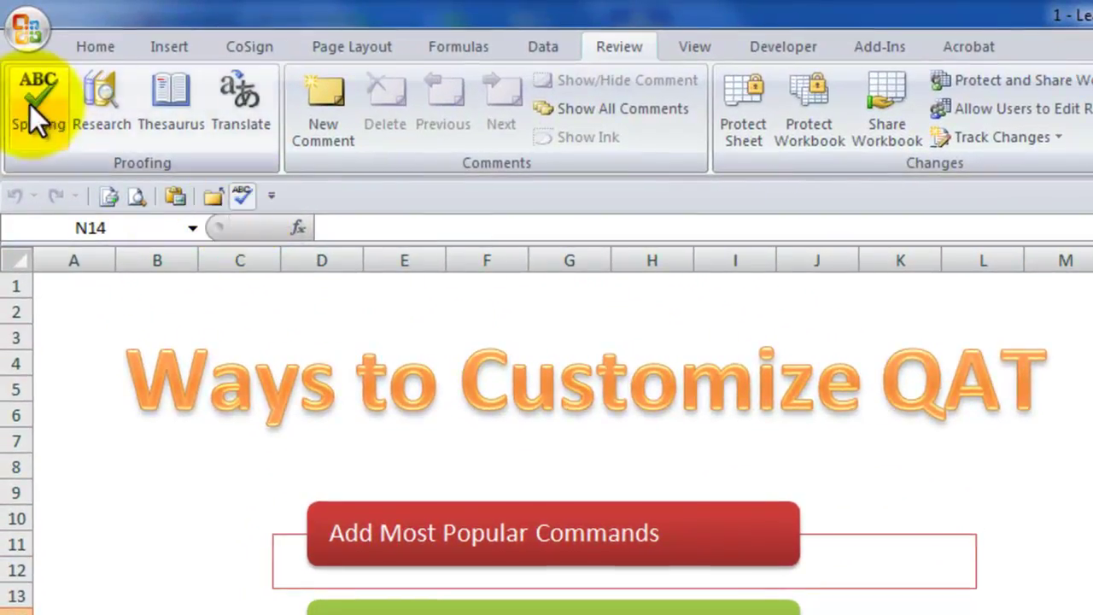
click(240, 197)
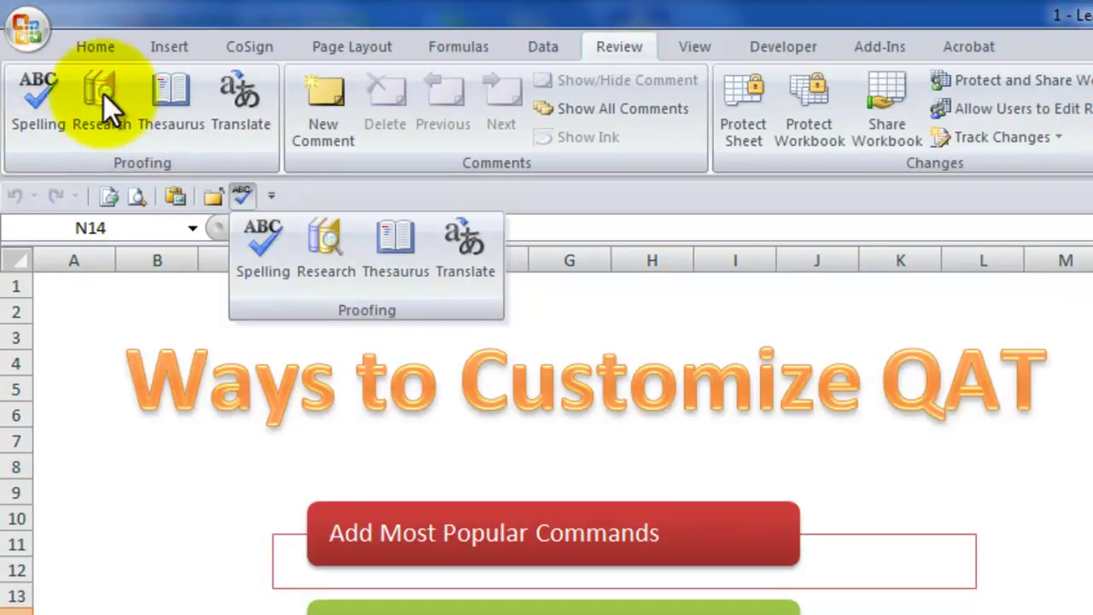
click(538, 193)
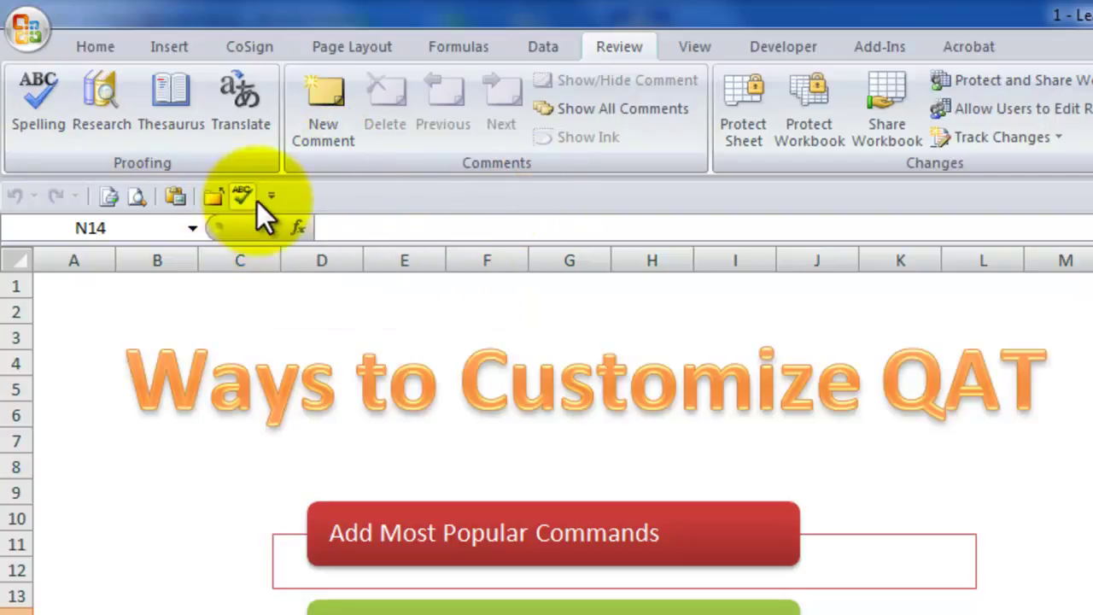
Step: Add the Styles command group to the Quick Access Toolbar
click(92, 47)
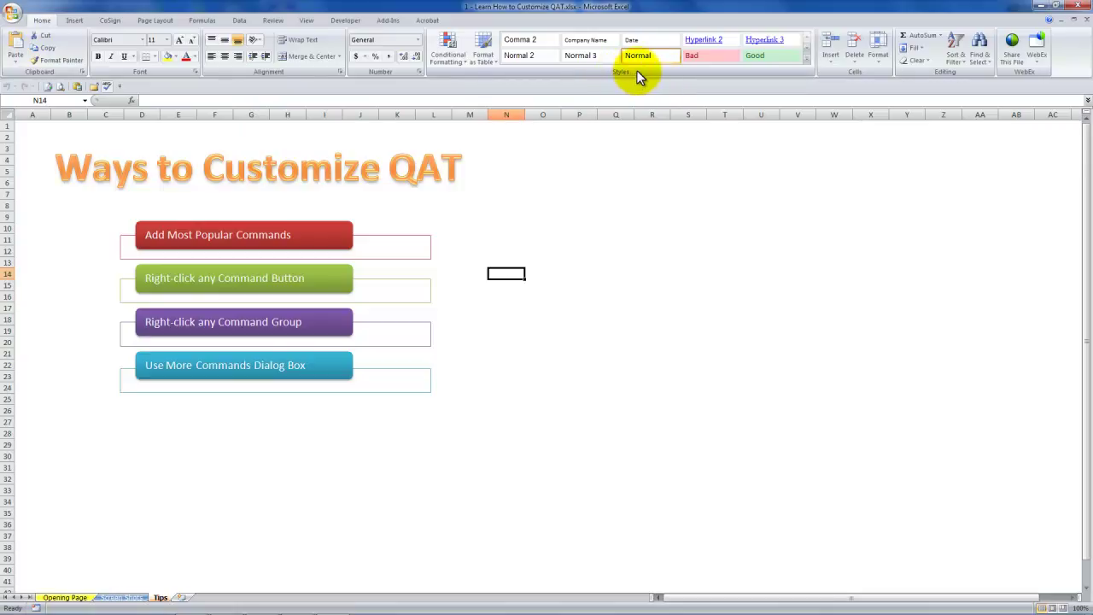
right_click(637, 71)
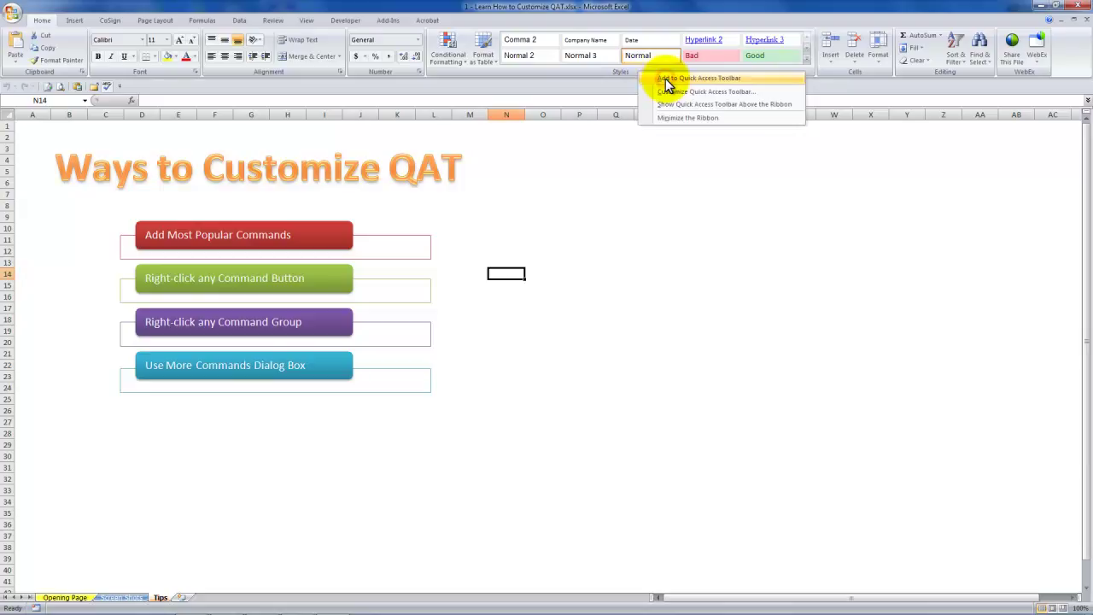
click(666, 79)
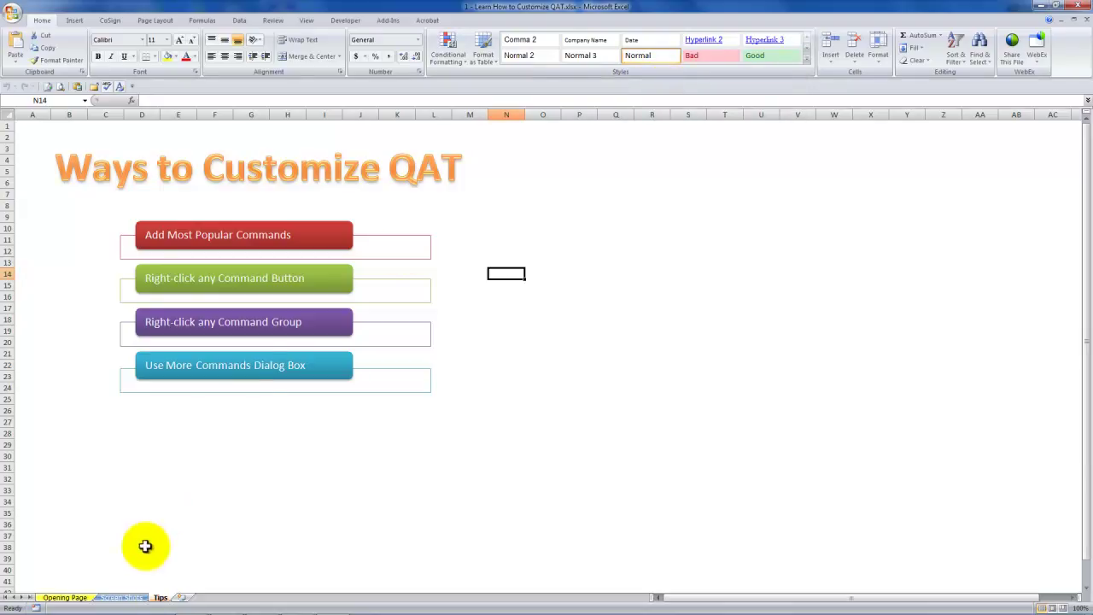
Step: Insert a new worksheet after the Tips sheet and enter "Text" in cell L6
click(182, 598)
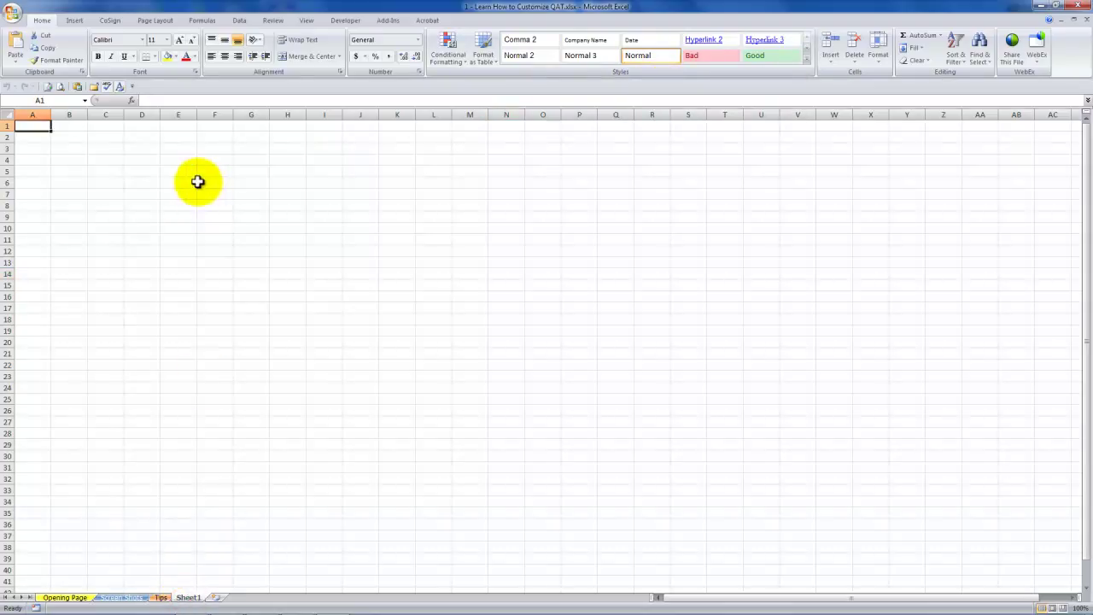
click(425, 180)
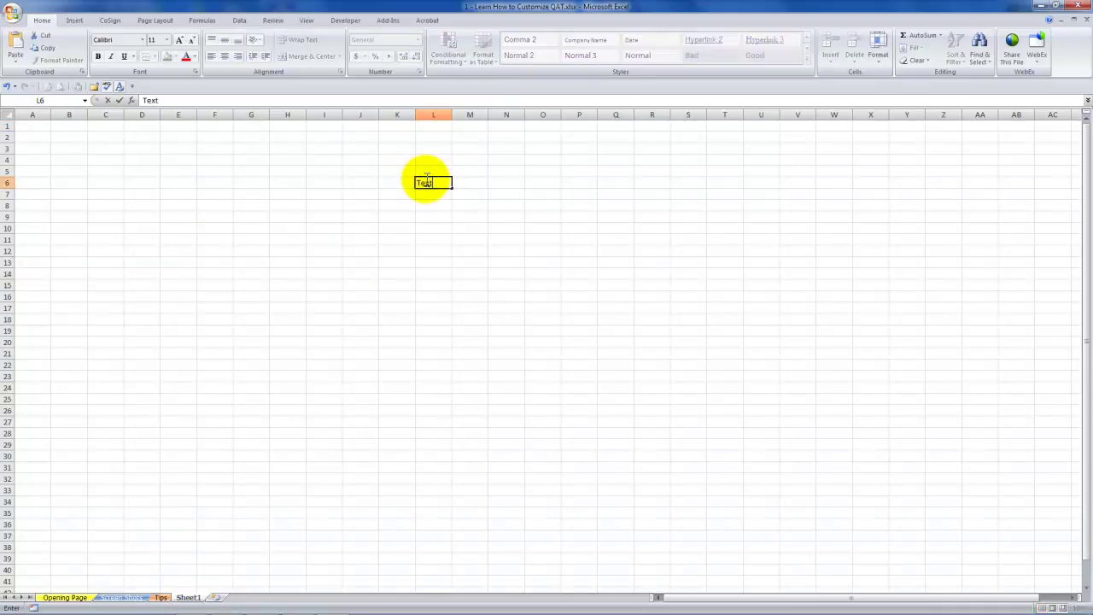
key(ctrl+Return)
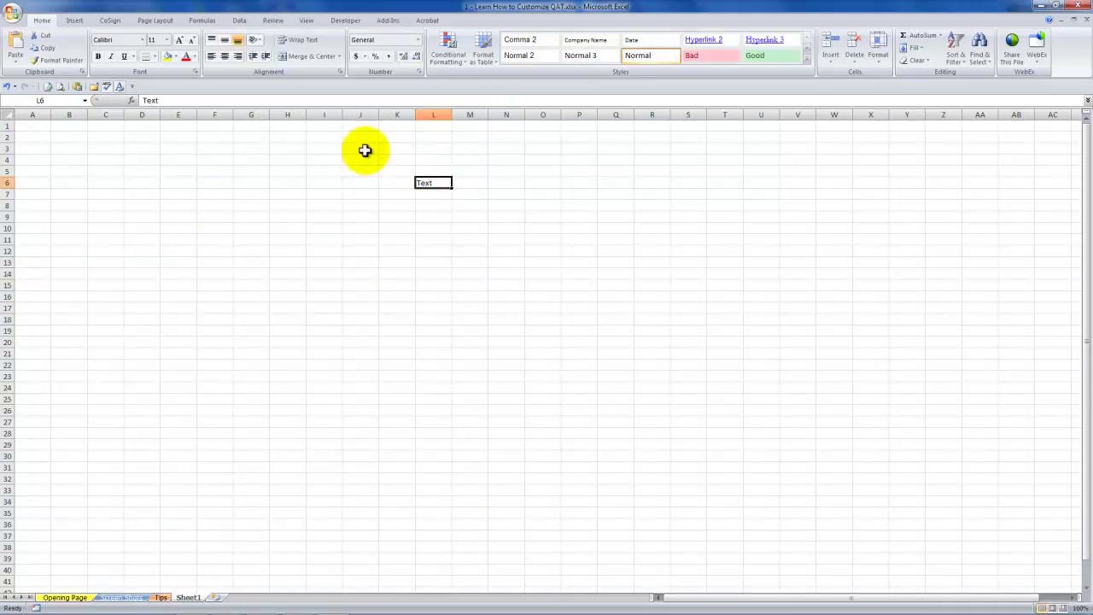
Step: Apply the 20% - Accent1 cell style to L6 using the Styles group on the Quick Access Toolbar
click(120, 87)
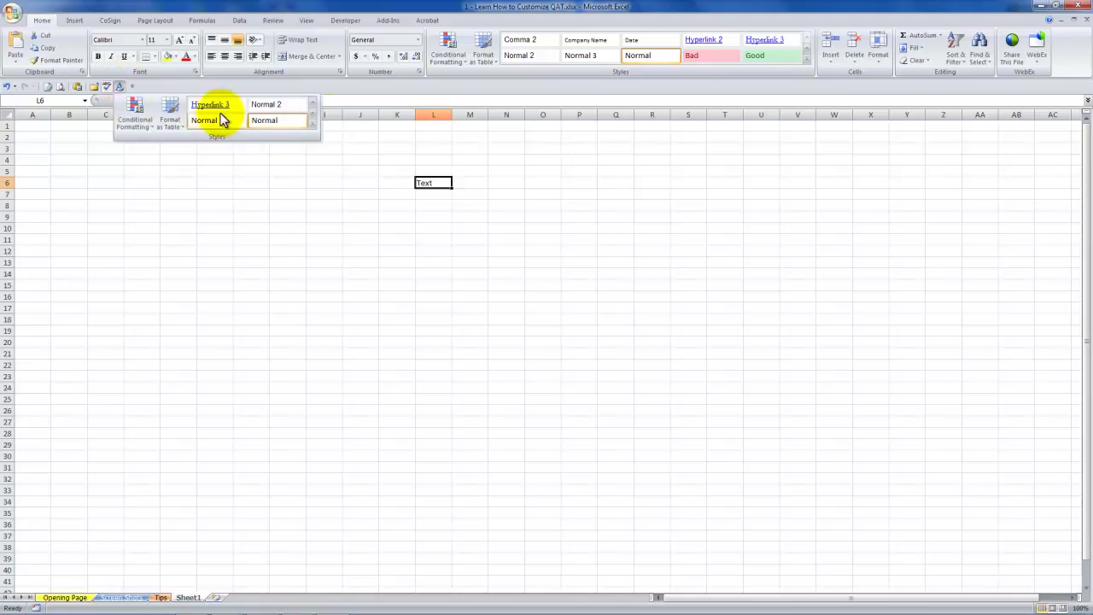
click(312, 124)
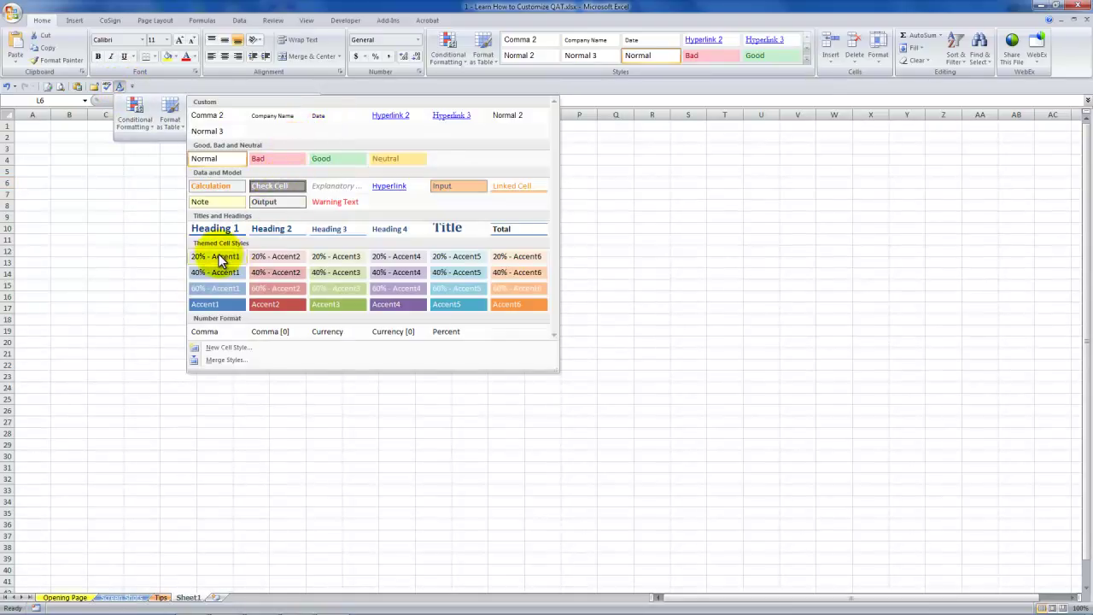
click(219, 256)
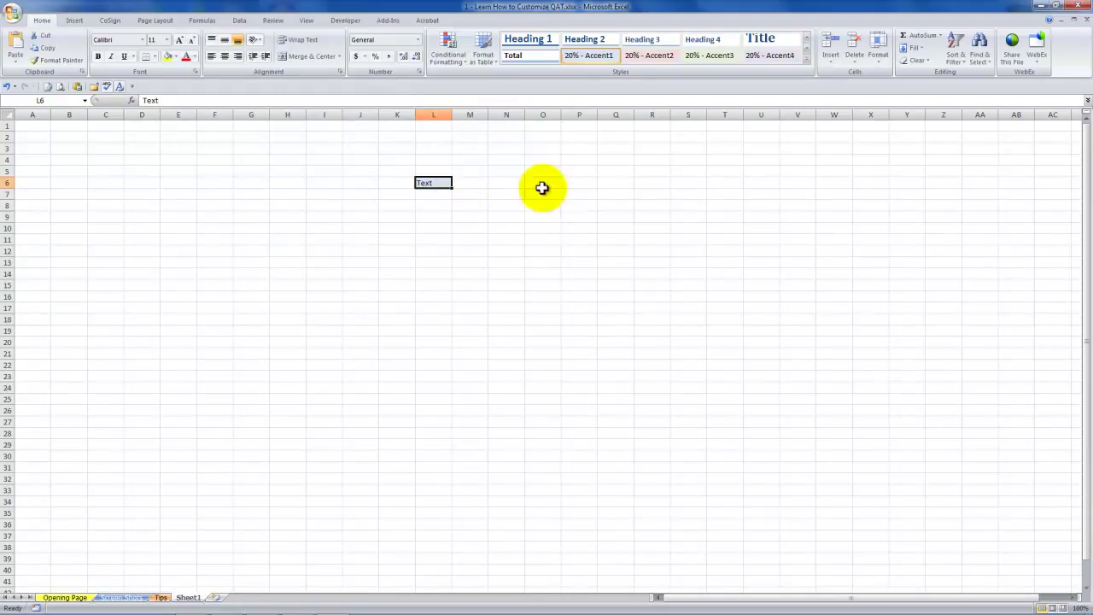
Step: Enter "More Text" in cell V13 and apply the Accent1 cell style from the Quick Access Toolbar's Styles group
click(798, 261)
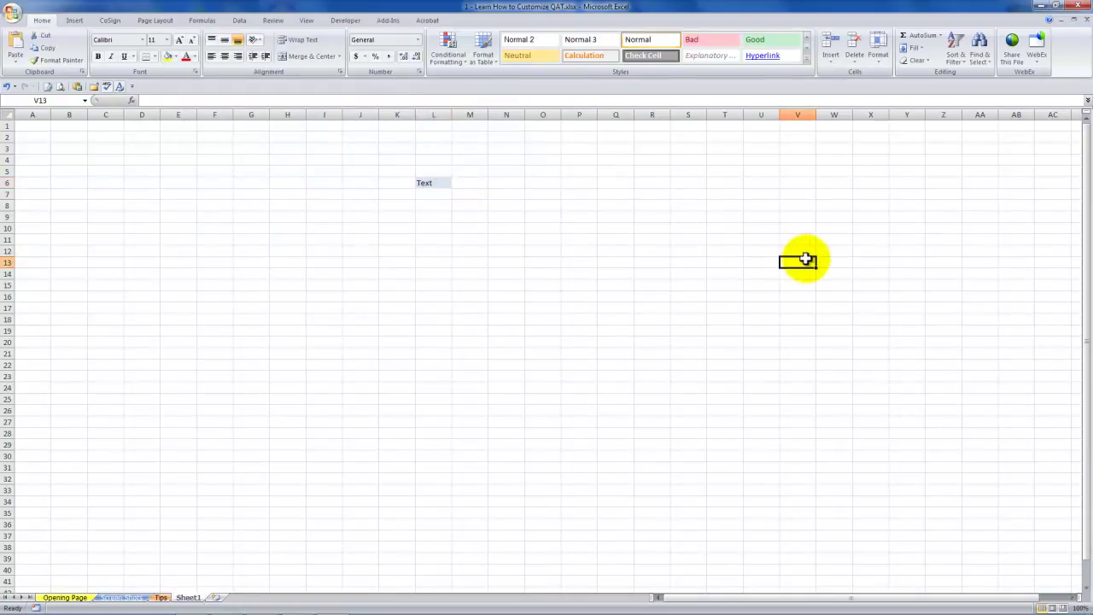
text(More Text)
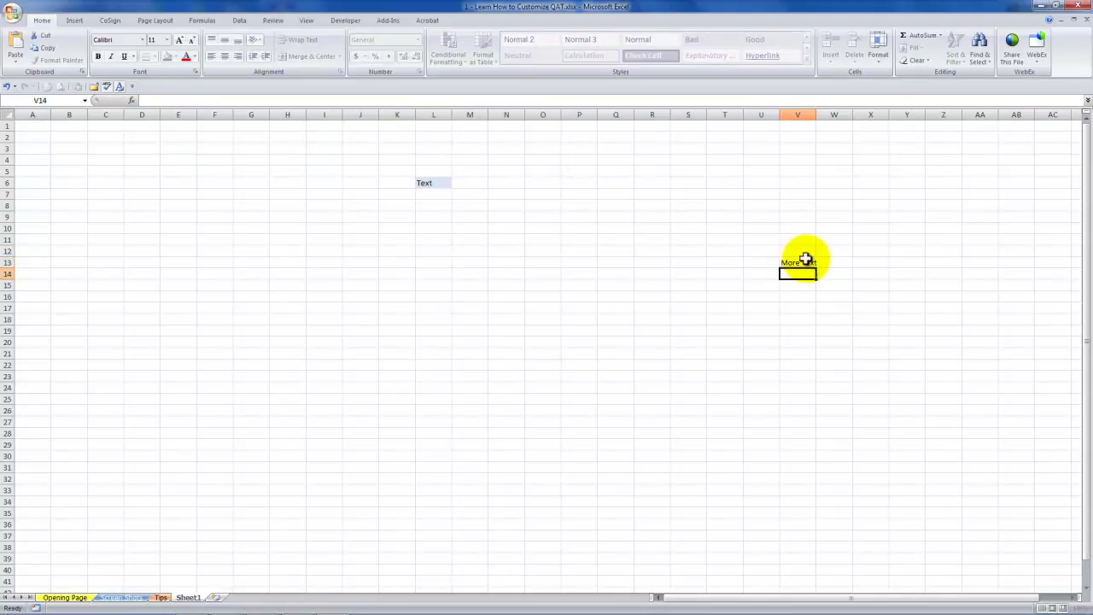
key(ctrl+Return)
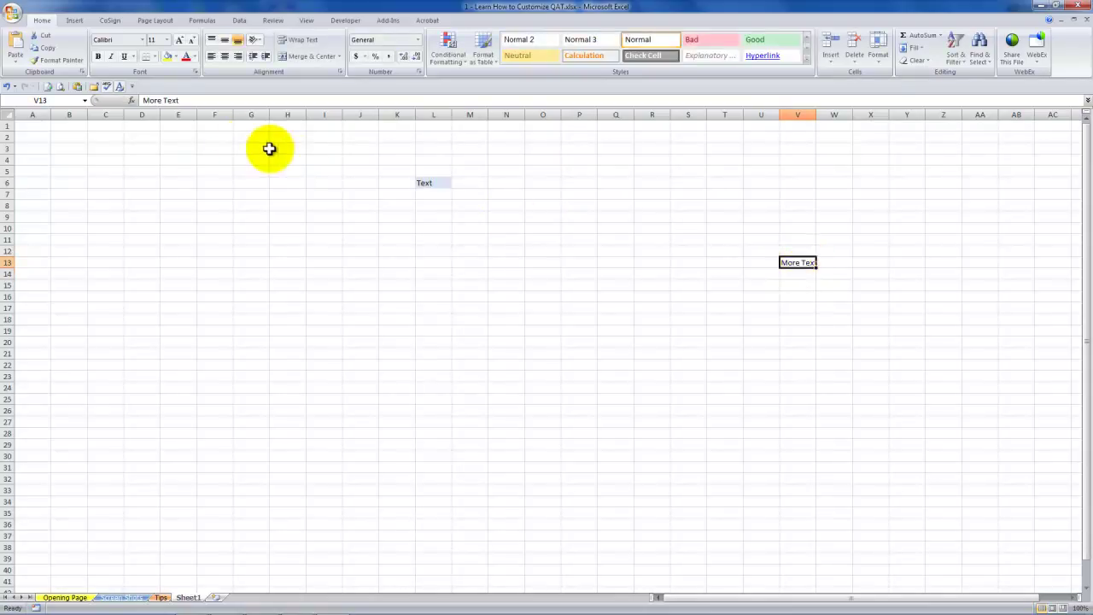
click(118, 87)
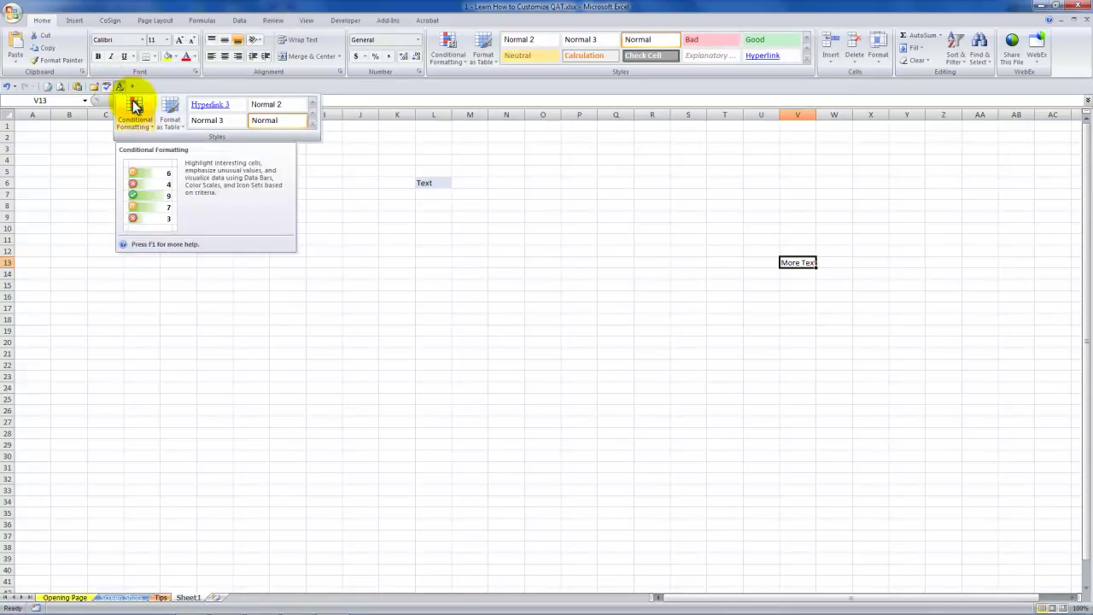
click(313, 126)
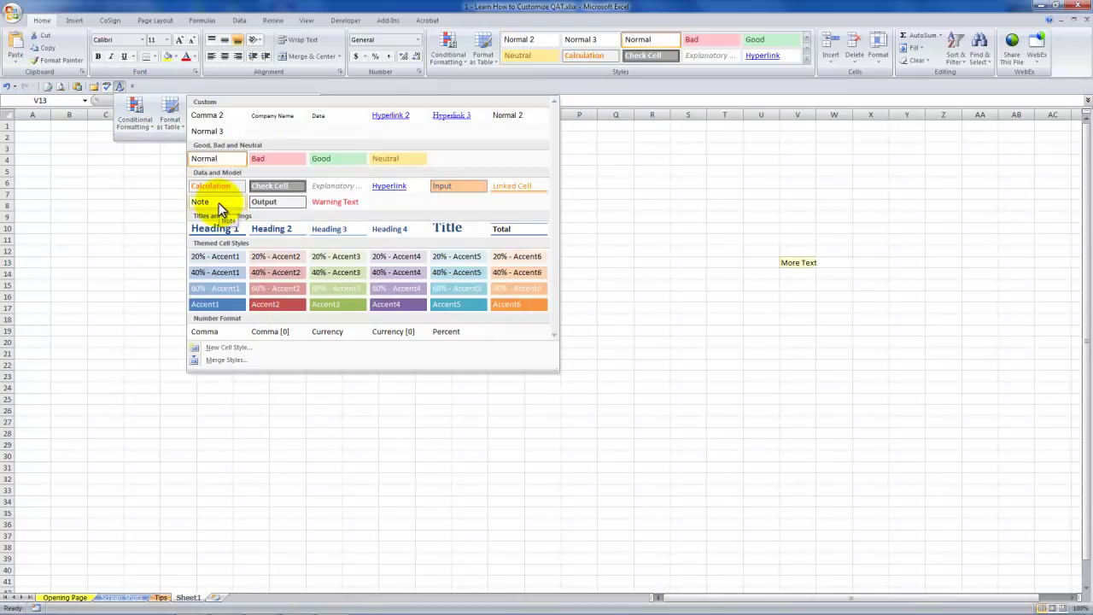
click(219, 304)
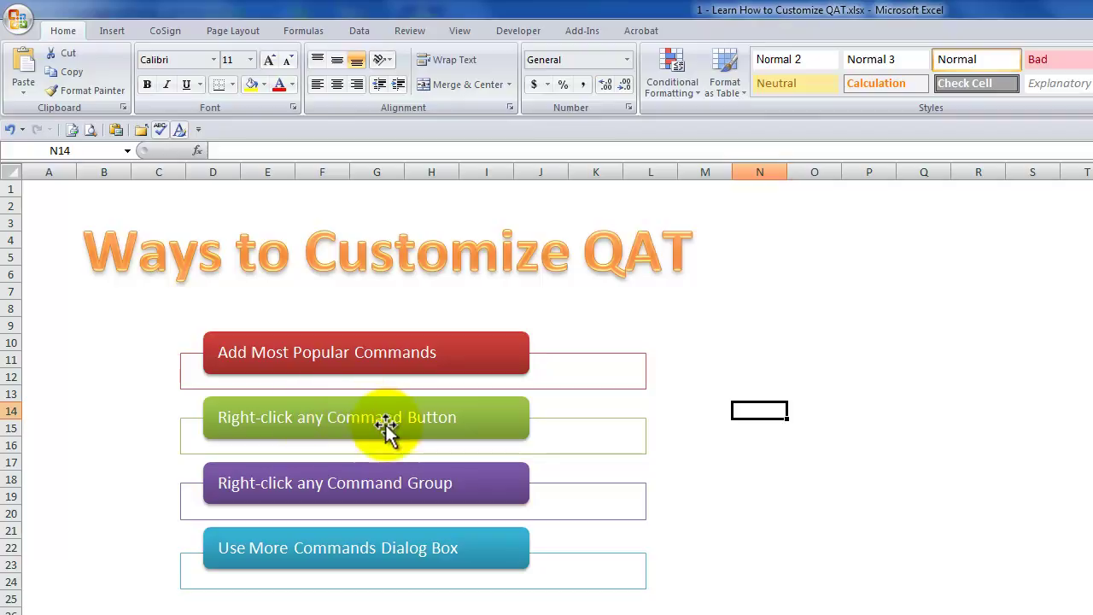
Step: Reorder the Quick Access Toolbar for all documents so the Styles group comes directly before Close All
click(197, 131)
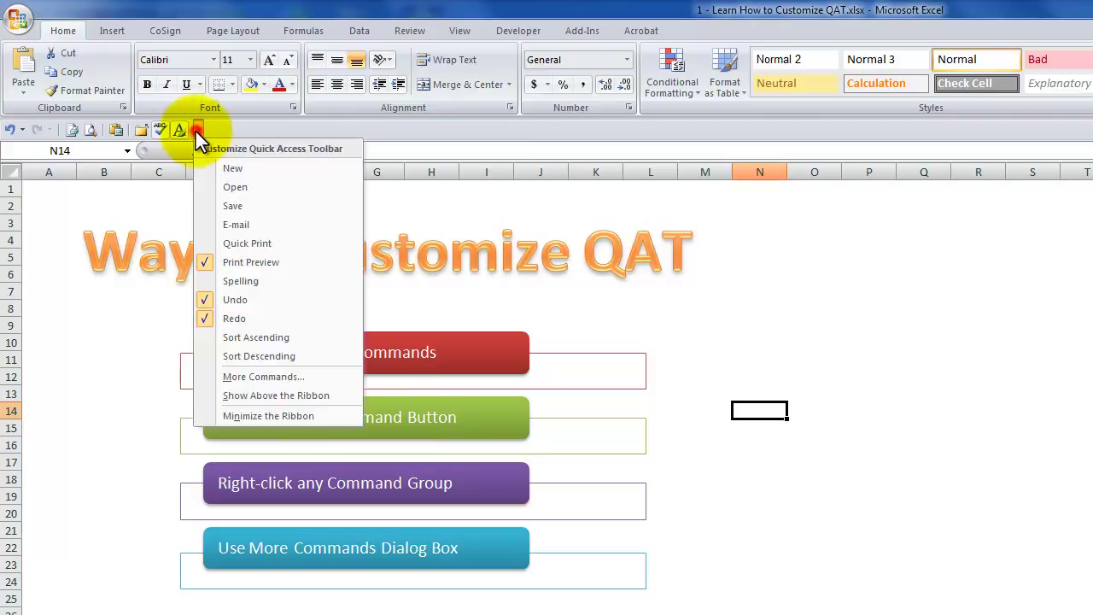
click(273, 378)
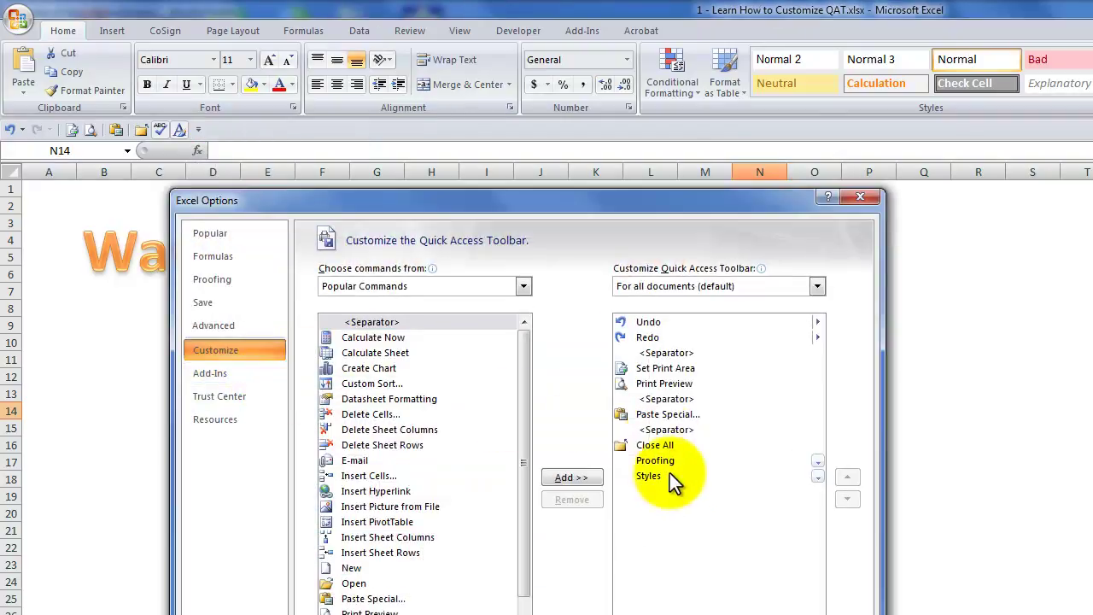
click(658, 474)
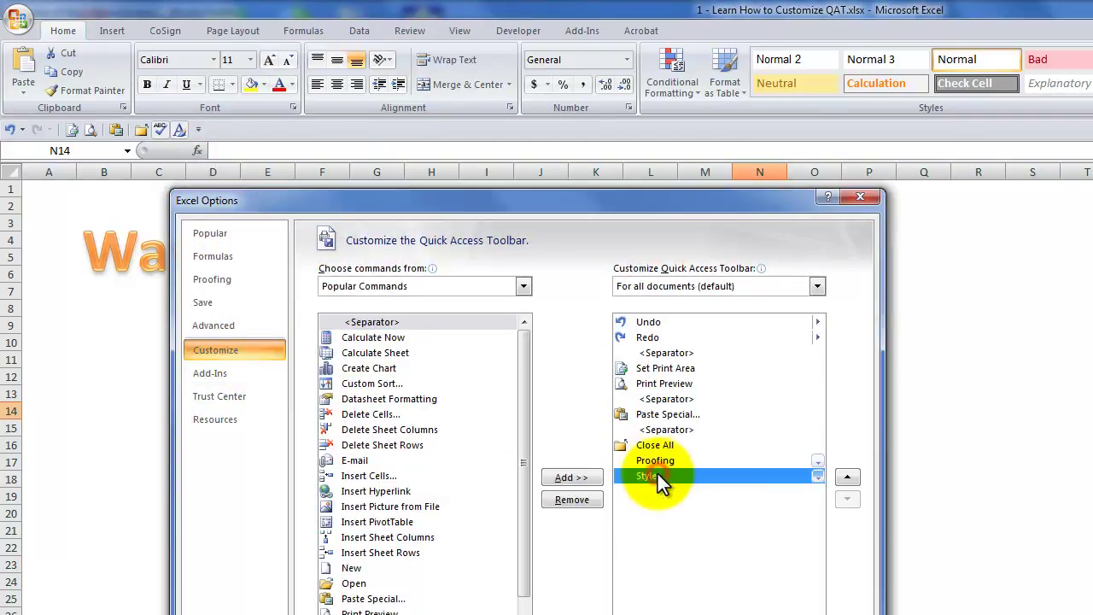
click(849, 475)
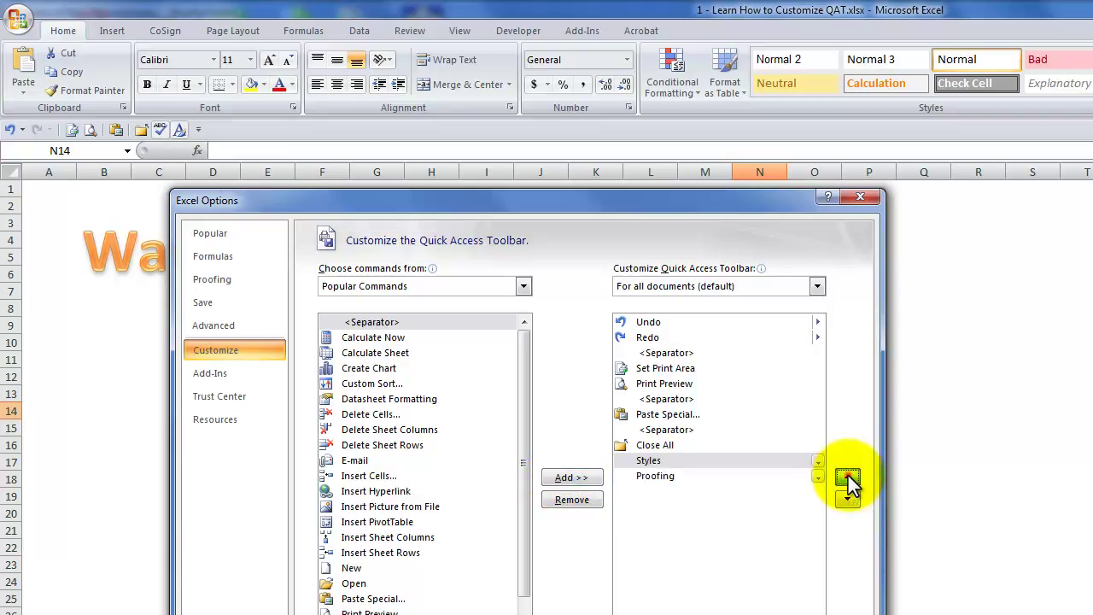
click(848, 476)
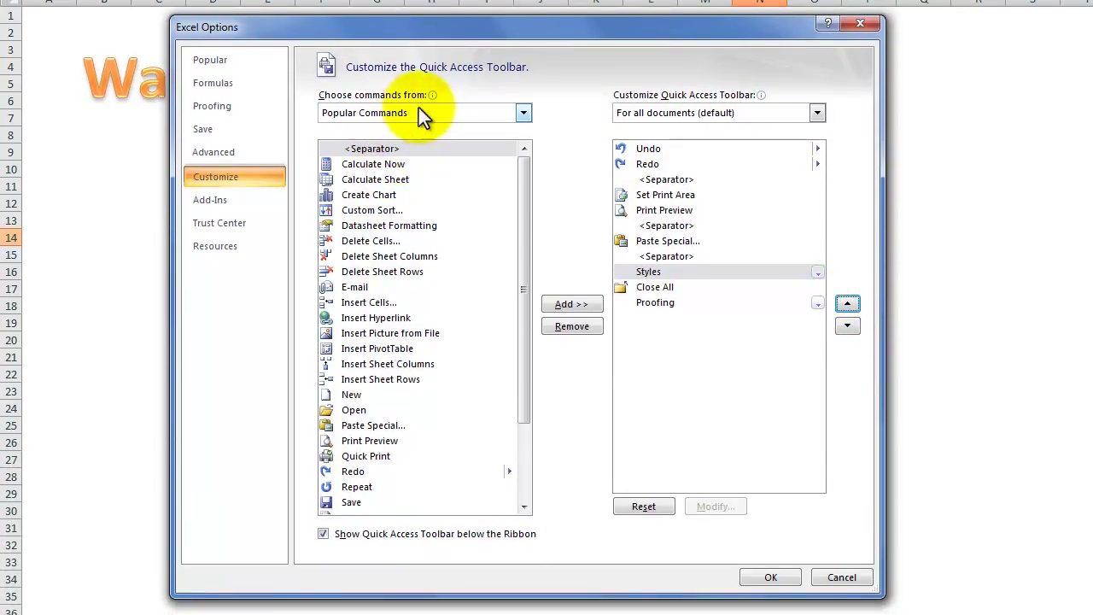
click(523, 112)
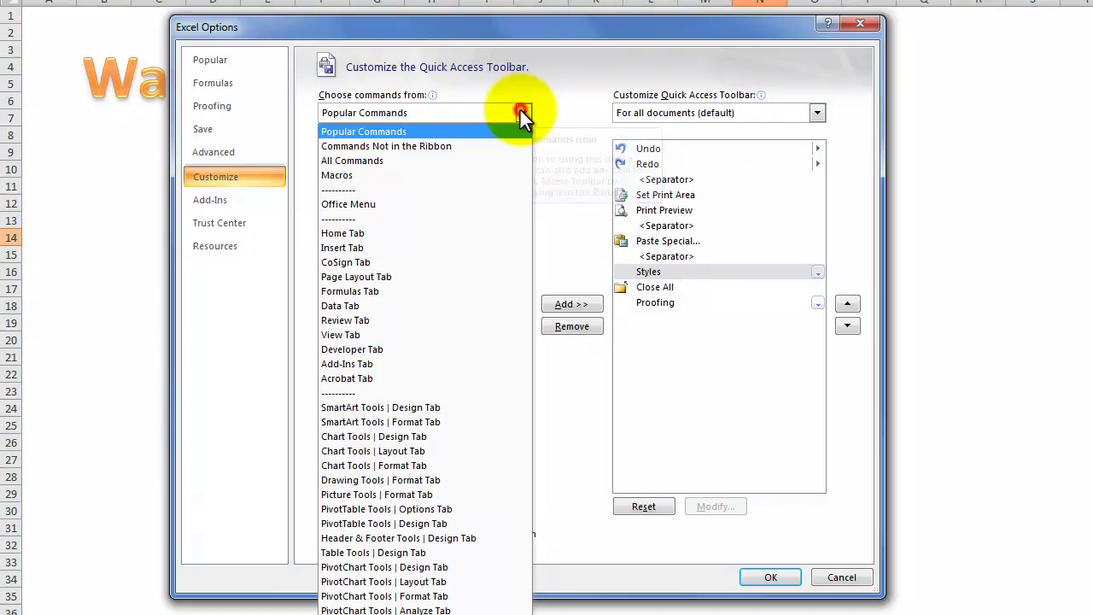
click(434, 134)
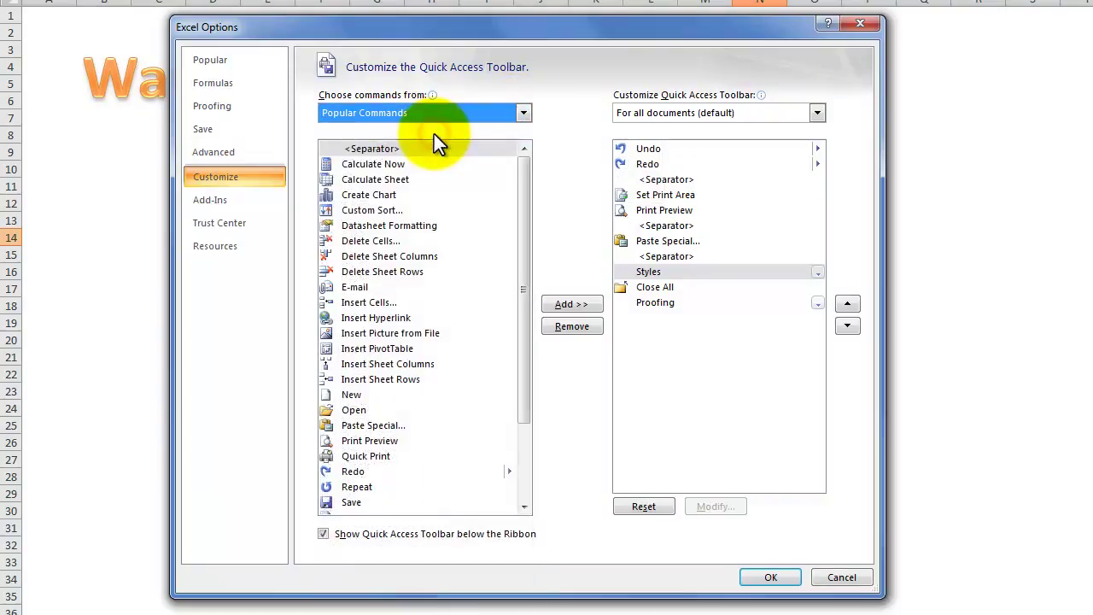
click(771, 579)
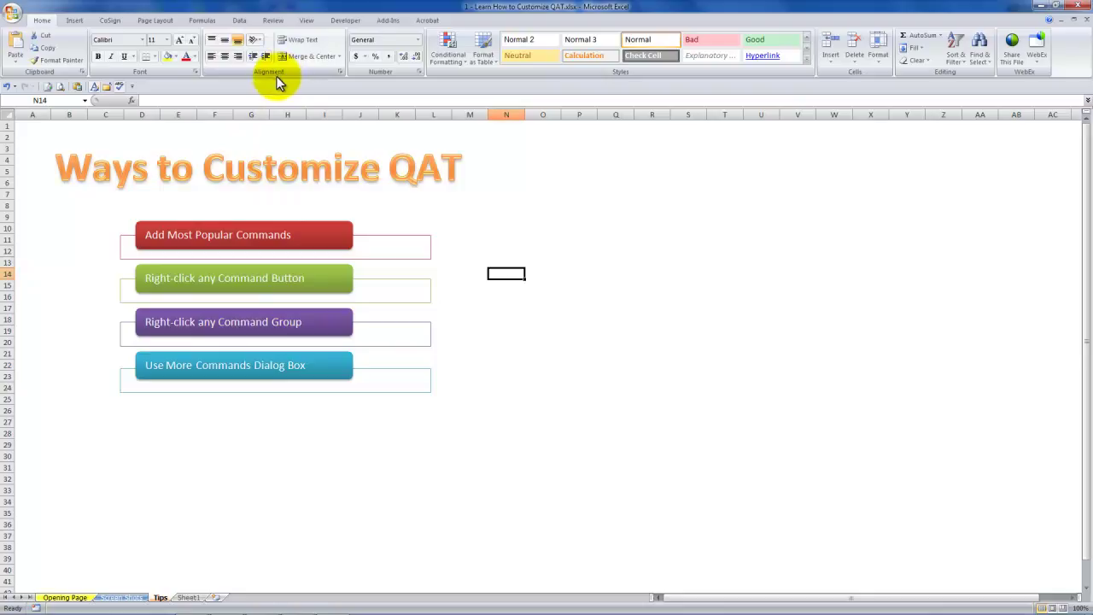
Step: Add the Editing command group to the Quick Access Toolbar and view the commands it contains
right_click(944, 75)
click(910, 81)
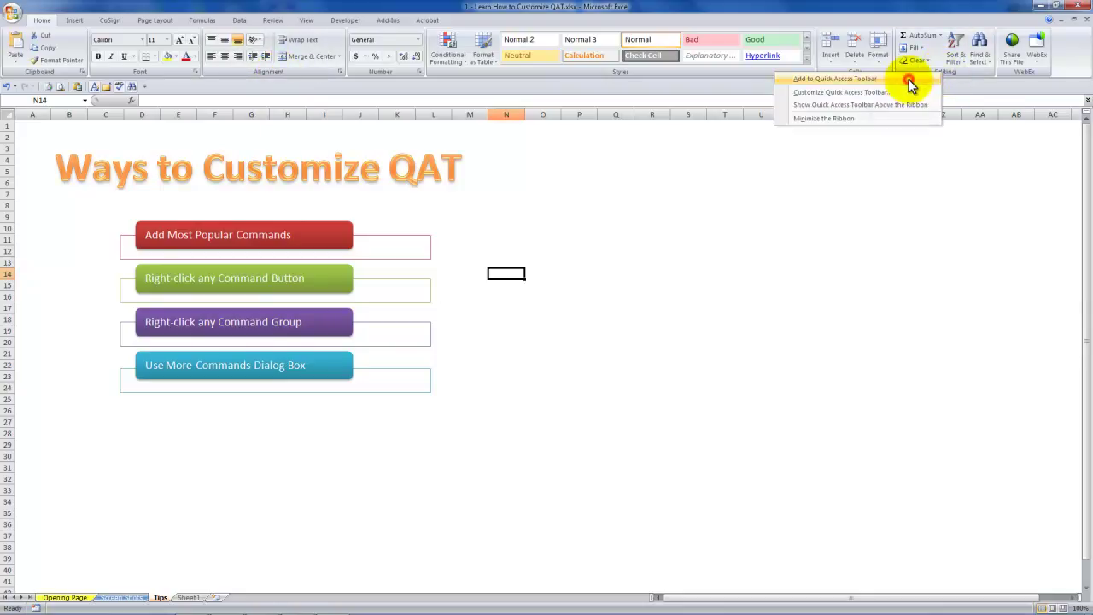
click(132, 89)
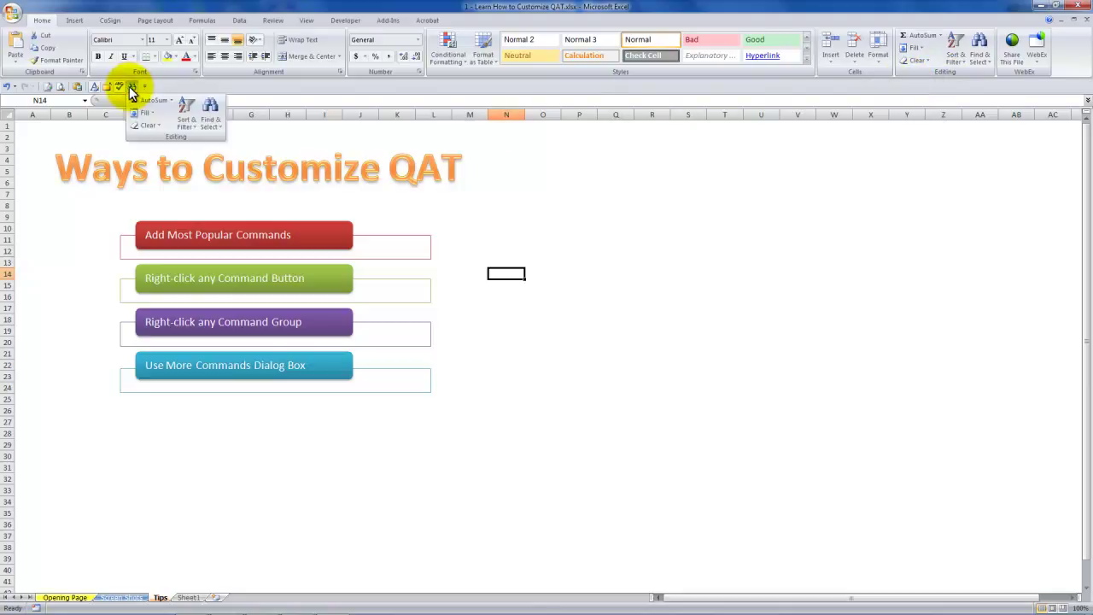
click(276, 134)
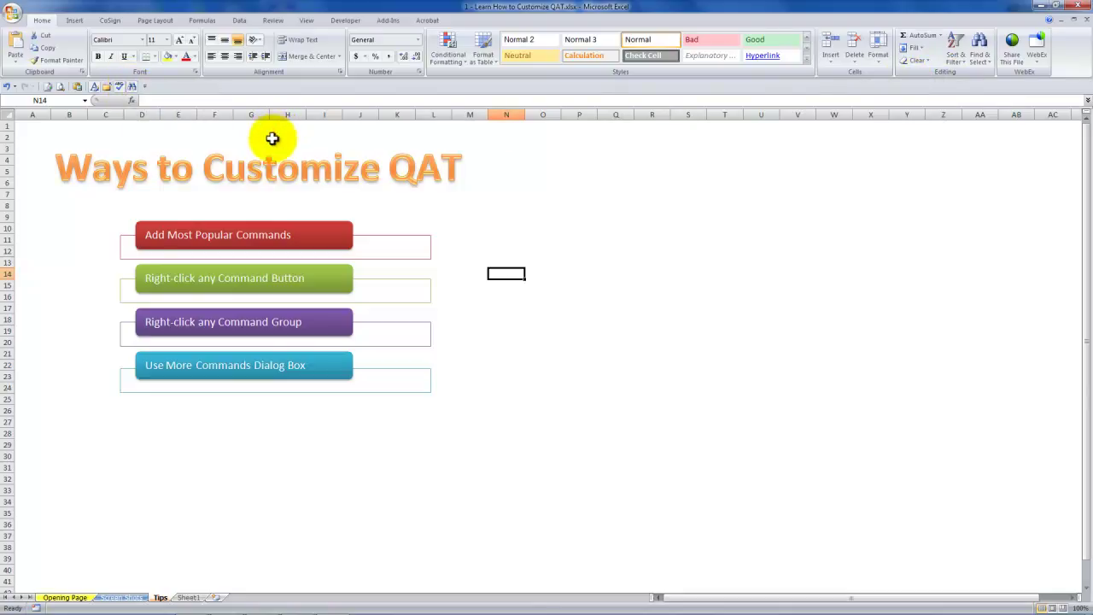
Step: From the Screen Shots sheet, switch to Flash Player to browse the DVD's Beginning, Intermediate and Advanced topics, and view the worksheets index in Firefox
click(120, 598)
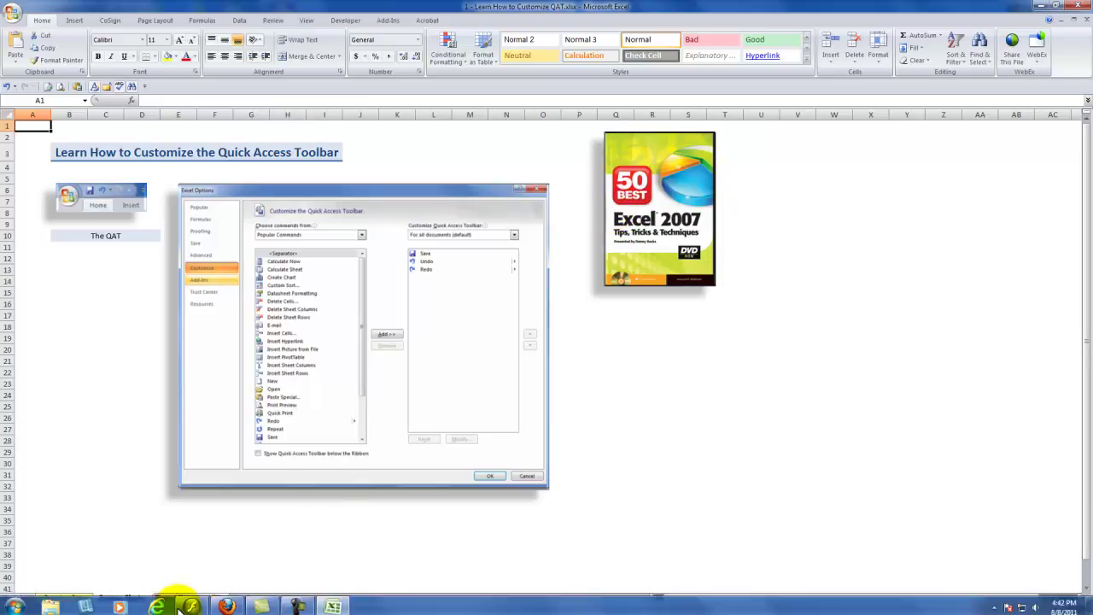
click(193, 604)
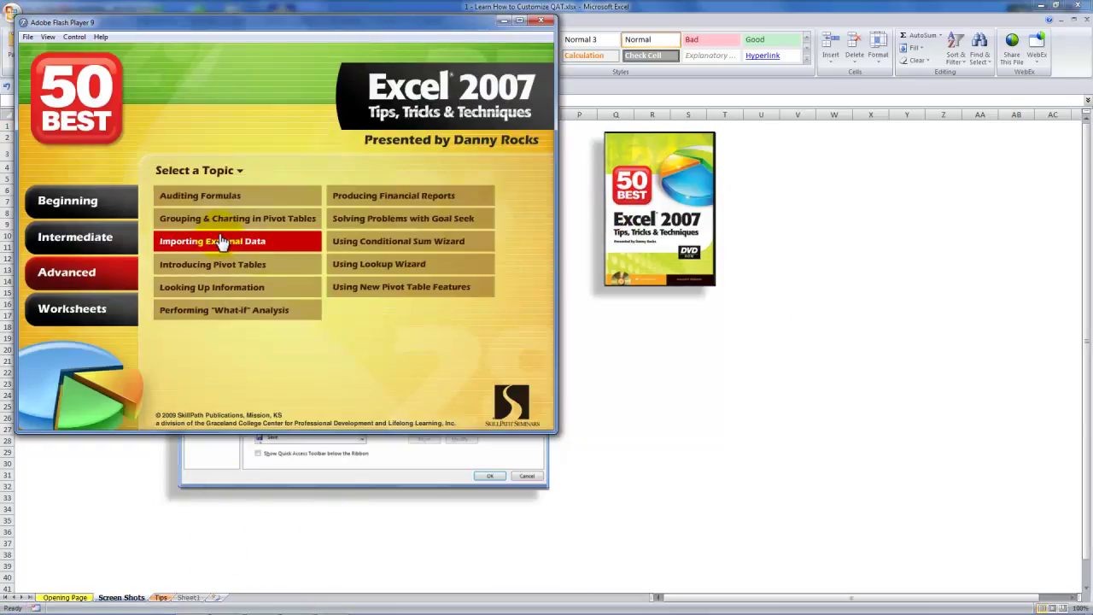
click(68, 203)
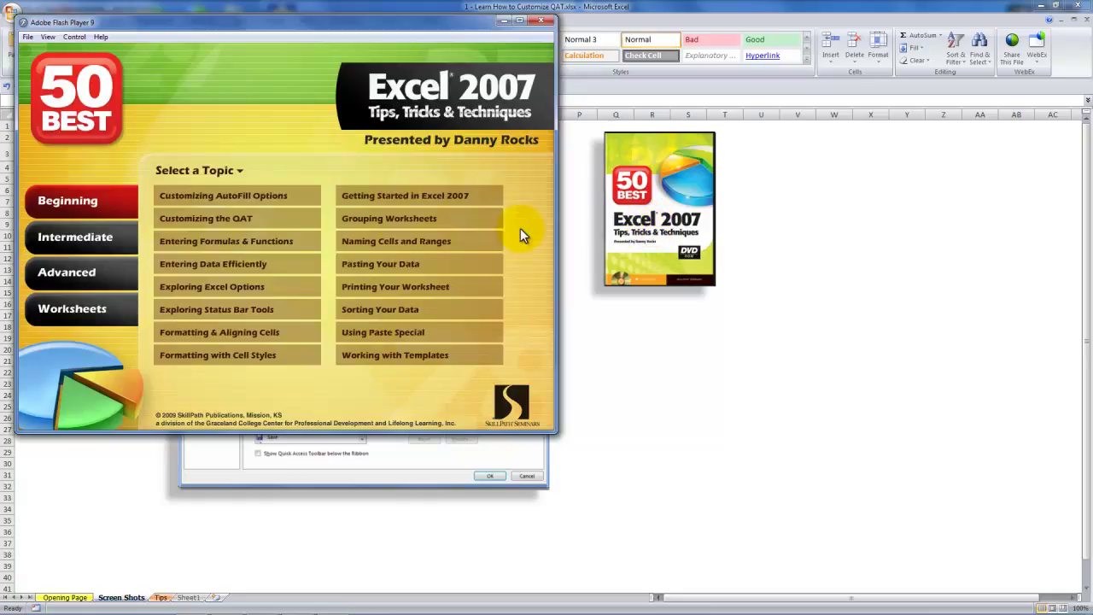
click(93, 236)
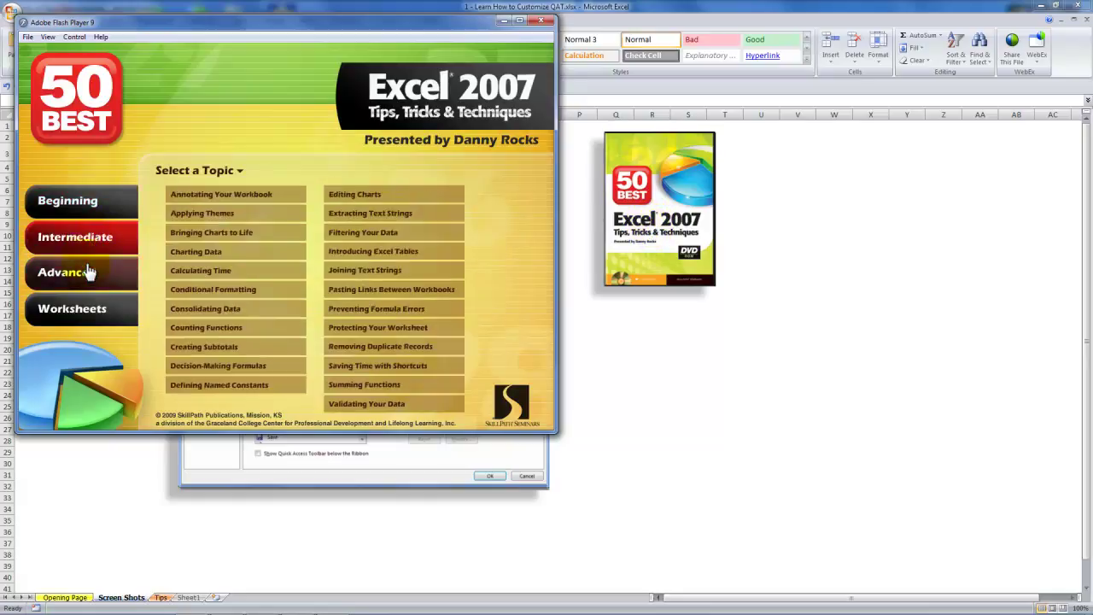
click(86, 275)
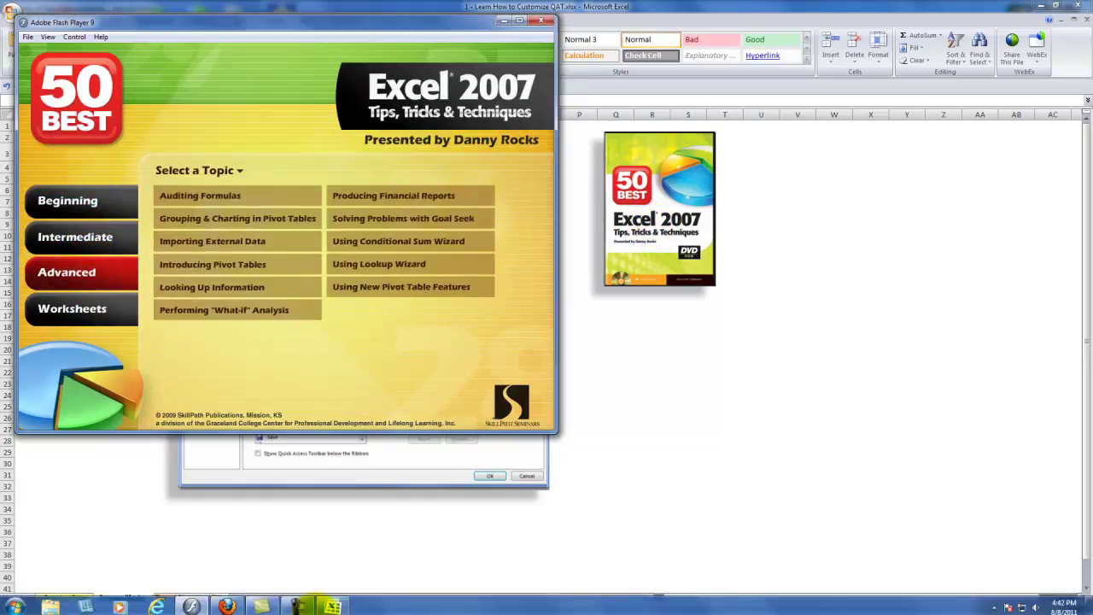
click(226, 605)
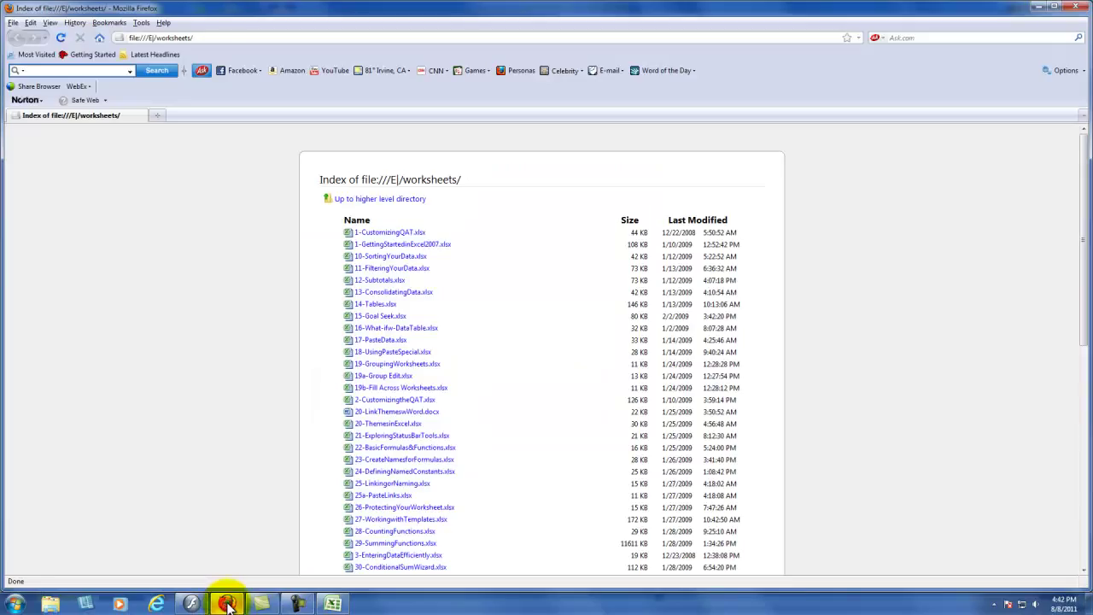